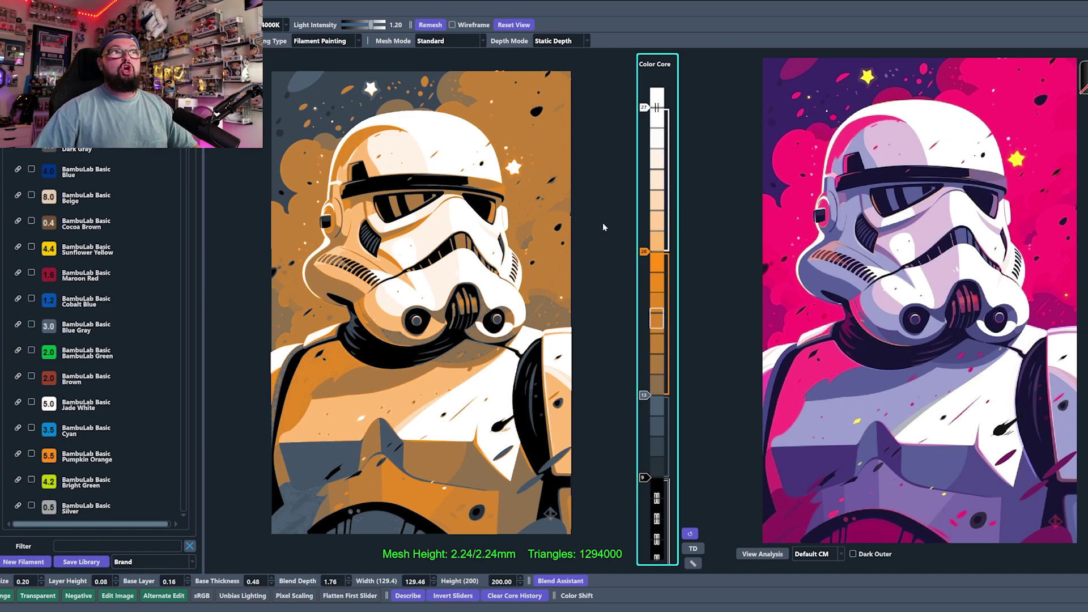
Step: Swap the two uppermost Color Core sliders, placing Pumpkin Orange at layer 27 and Jade White at layer 23
click(644, 107)
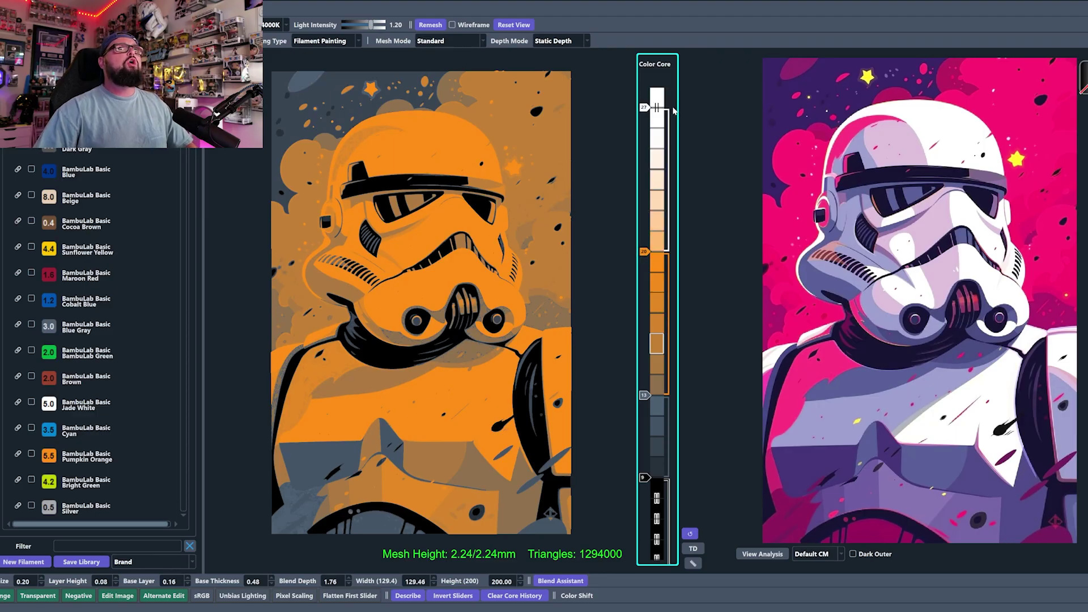
click(671, 108)
drag(644, 112, 667, 116)
mouse_move(644, 272)
mouse_down()
mouse_move(644, 171)
mouse_move(645, 190)
mouse_up()
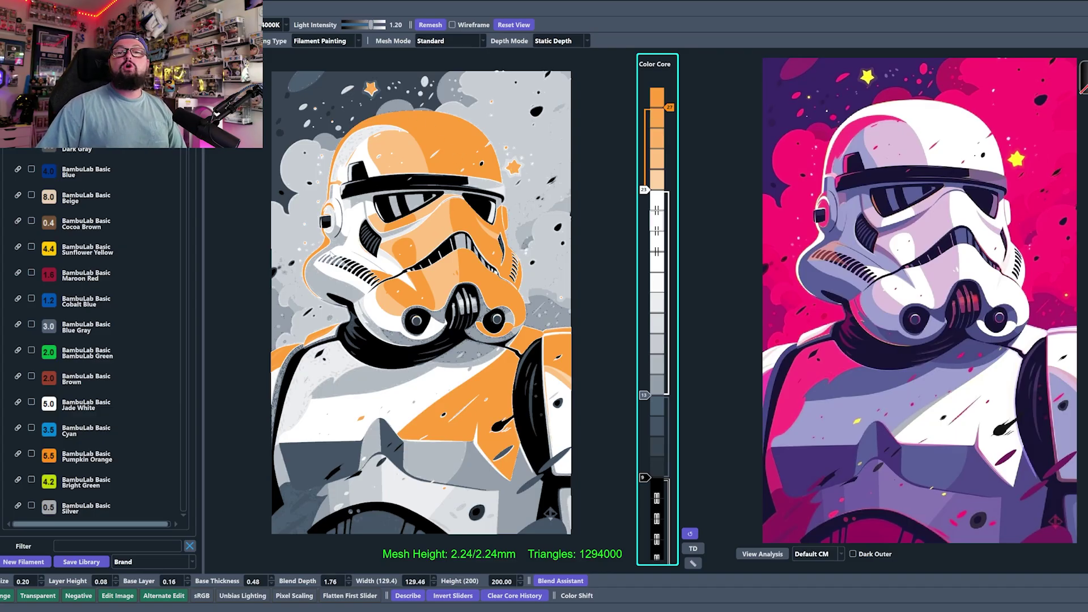
Step: Compare the source artwork's grayscale and full-colour views with the recoloured preview to judge the light and dark areas
mouse_move(948, 135)
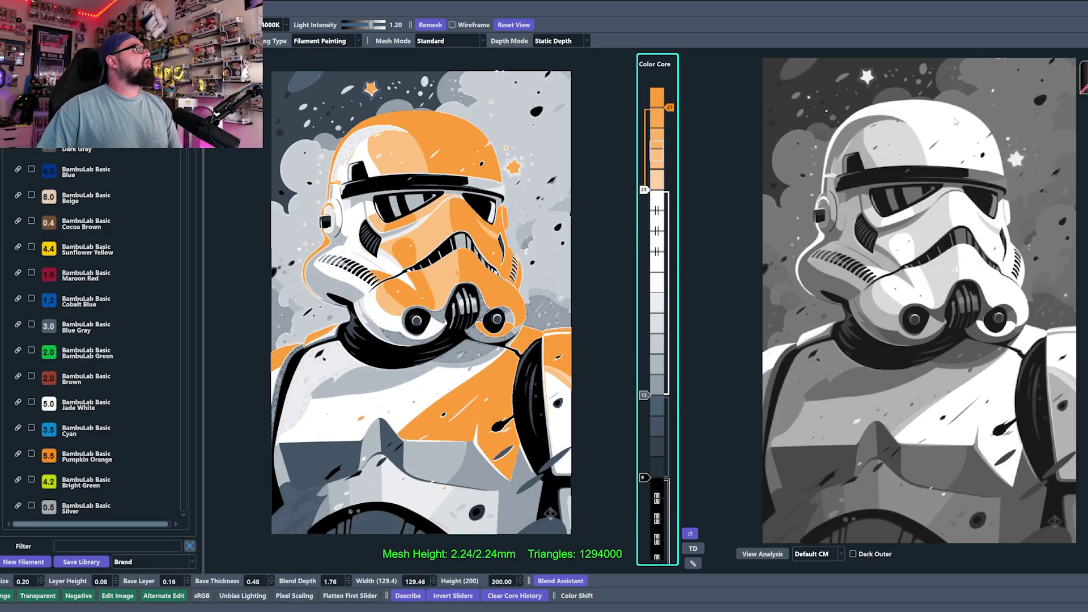
click(1010, 173)
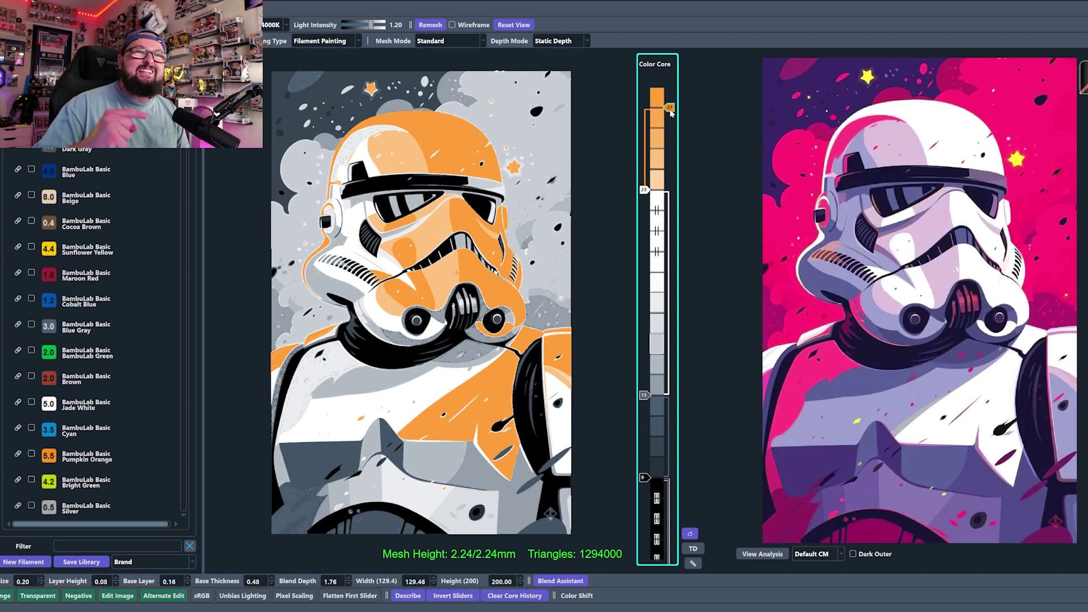
click(353, 247)
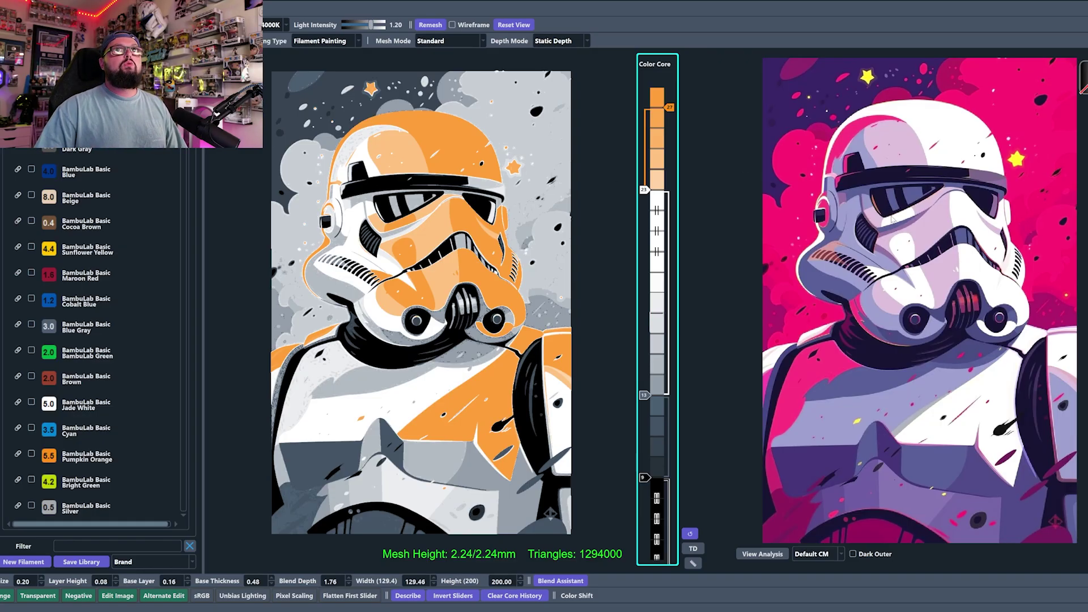
click(907, 239)
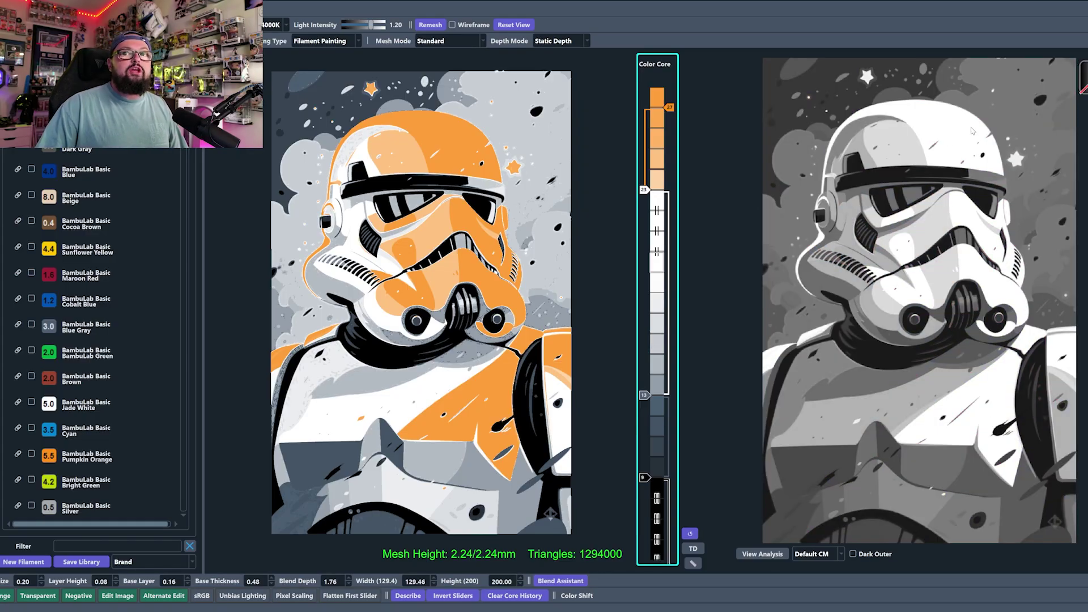
click(891, 502)
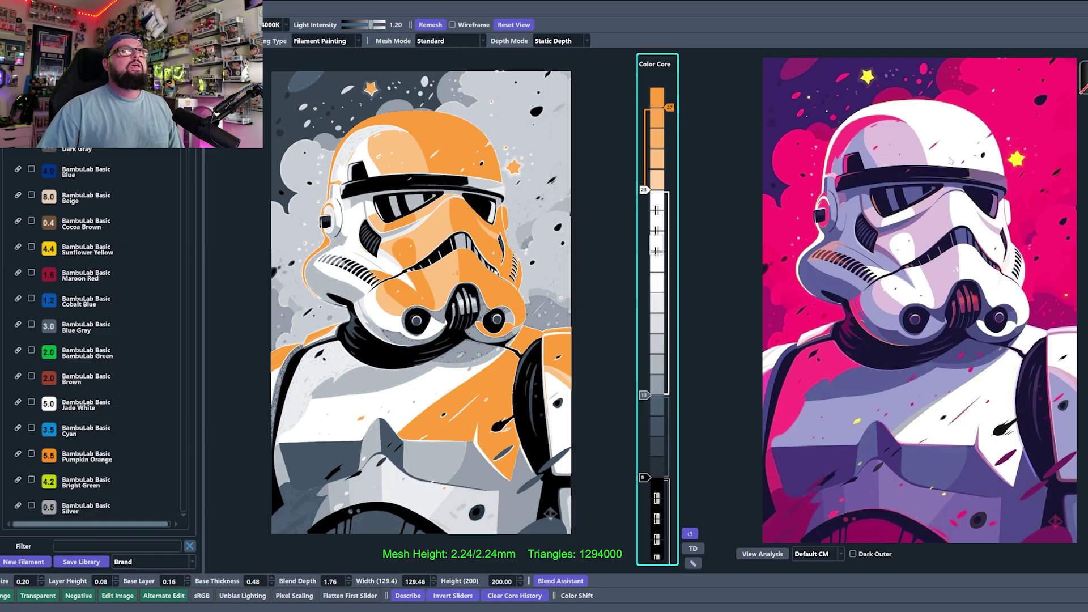
click(1005, 192)
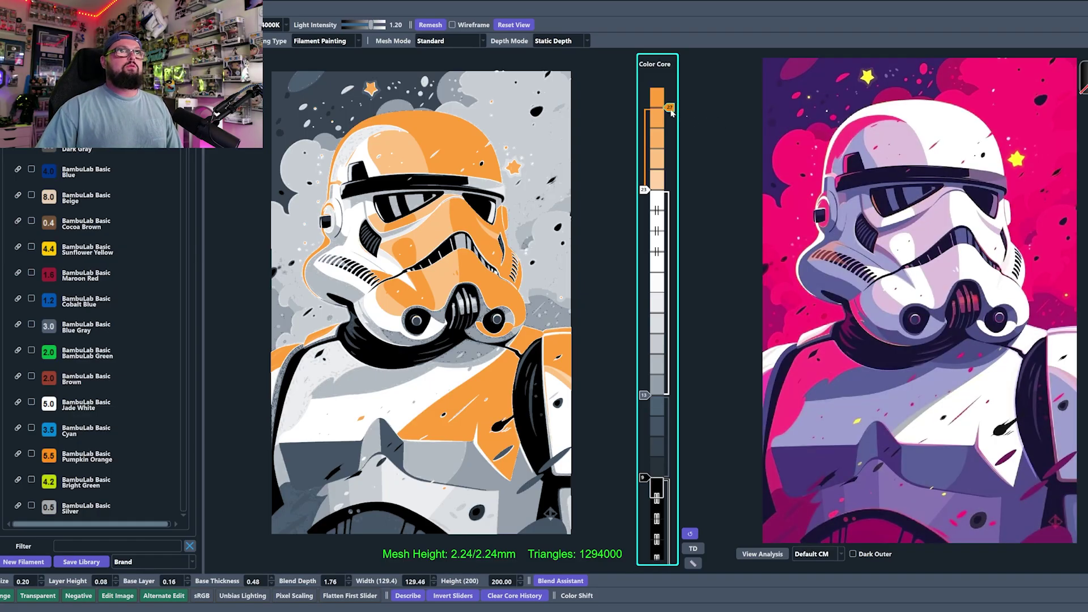
Step: Move the Jade White slider back to layer 27 and the Pumpkin Orange slider to layer 21
drag(669, 108, 664, 293)
drag(643, 191, 644, 107)
drag(669, 293, 666, 230)
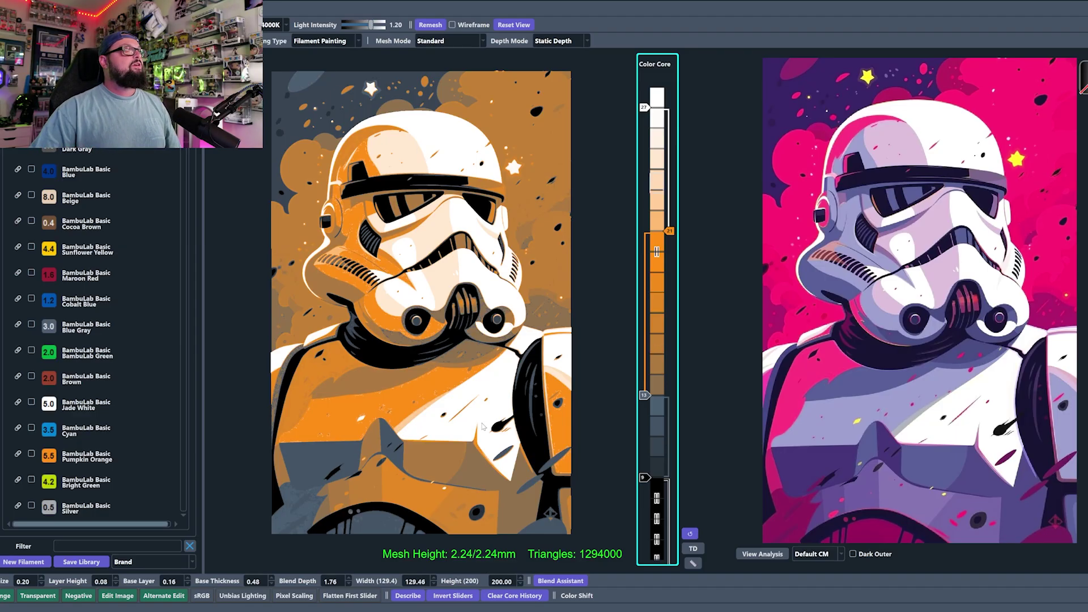
Step: Try a blue-gray filament on the layer 27 slider and restore Jade White there
click(645, 111)
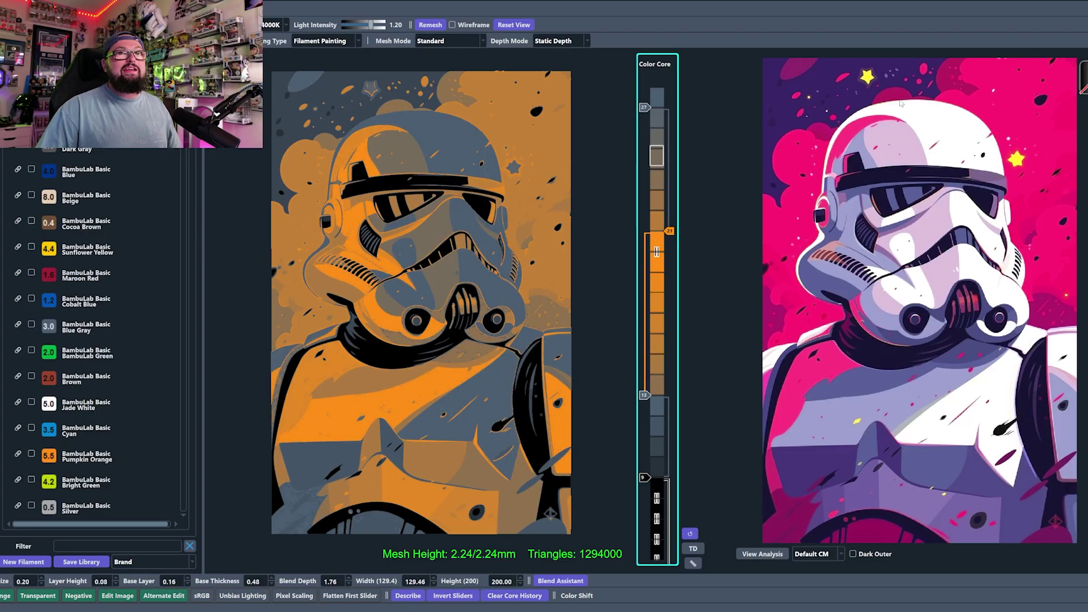
scroll(157, 324, down, 2)
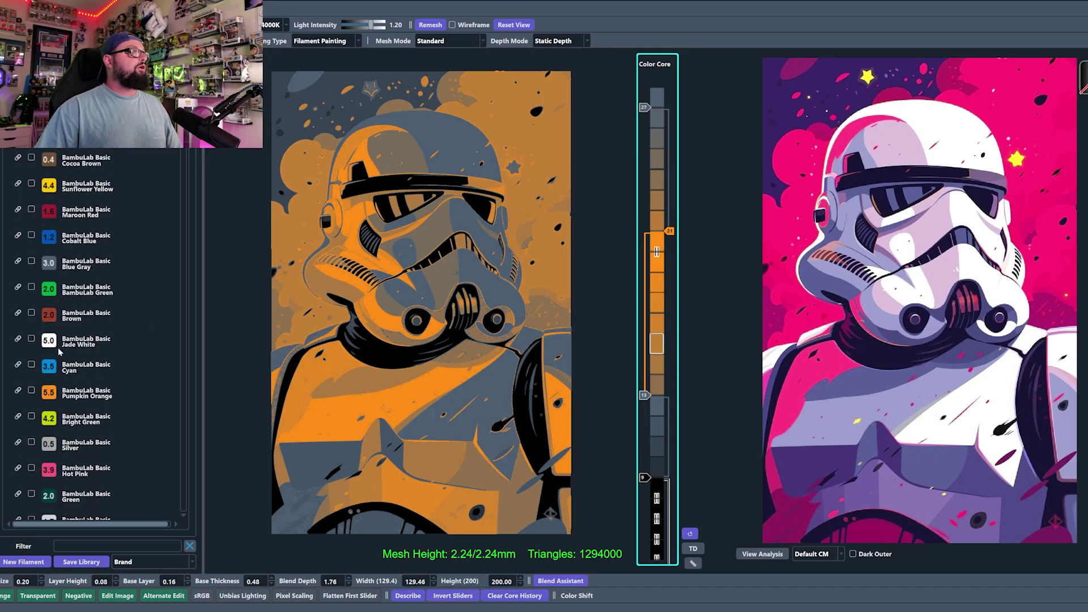
drag(52, 348, 637, 114)
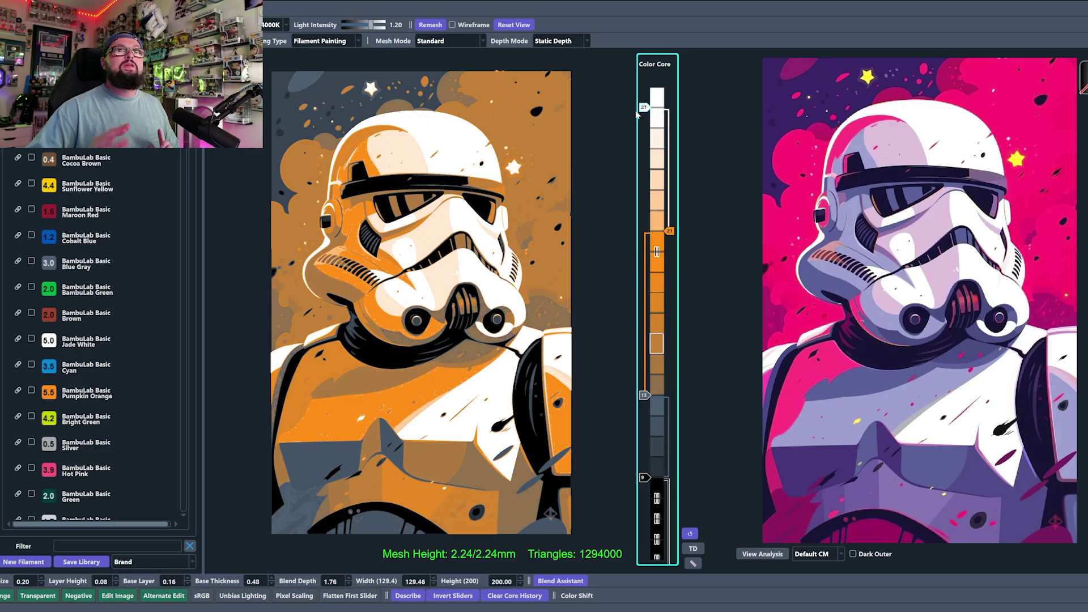
click(654, 231)
click(654, 231)
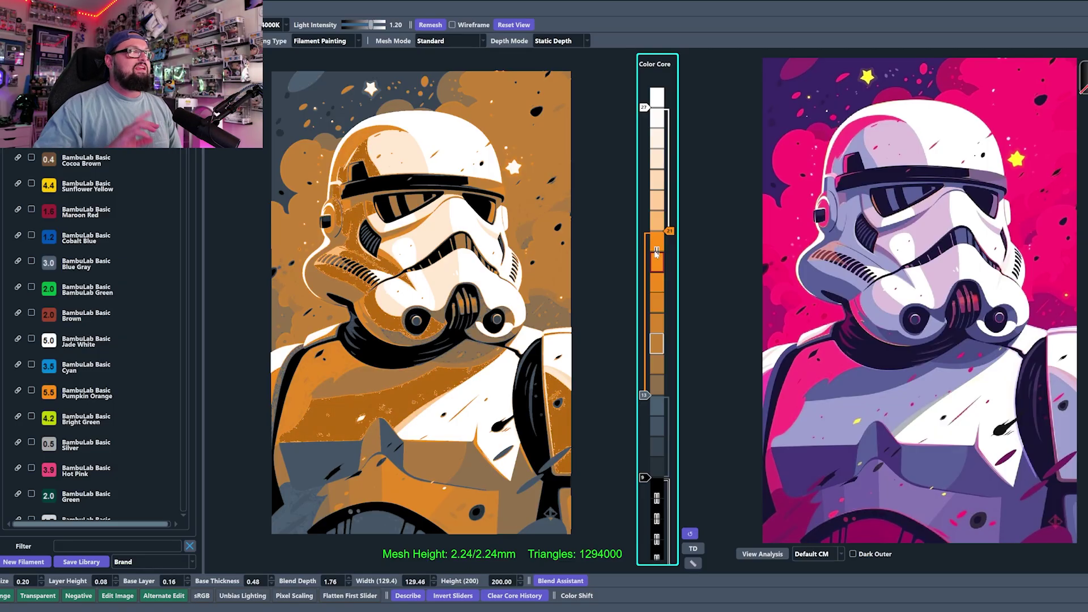
Step: Try BambuLab Green on the layer 13 slider, compare it with the grayscale source, and restore Blue Gray
click(919, 249)
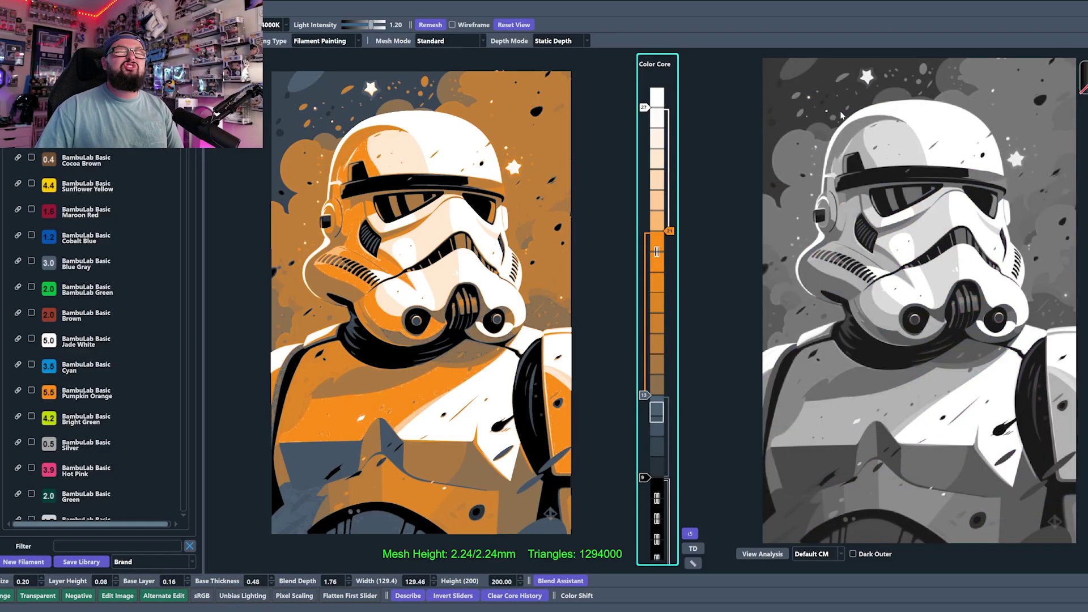
click(783, 95)
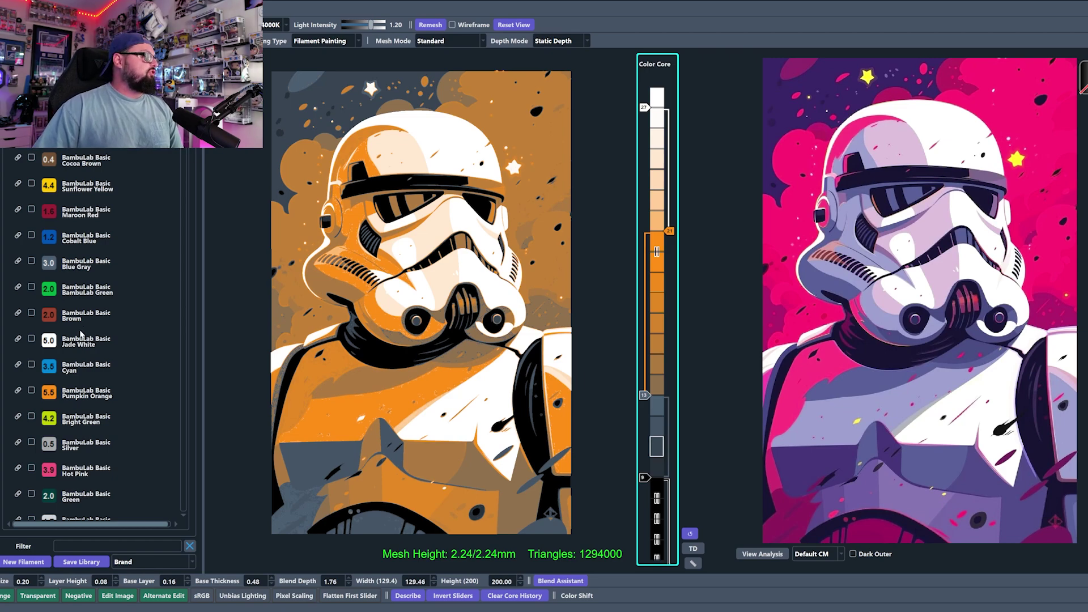
drag(49, 290, 652, 404)
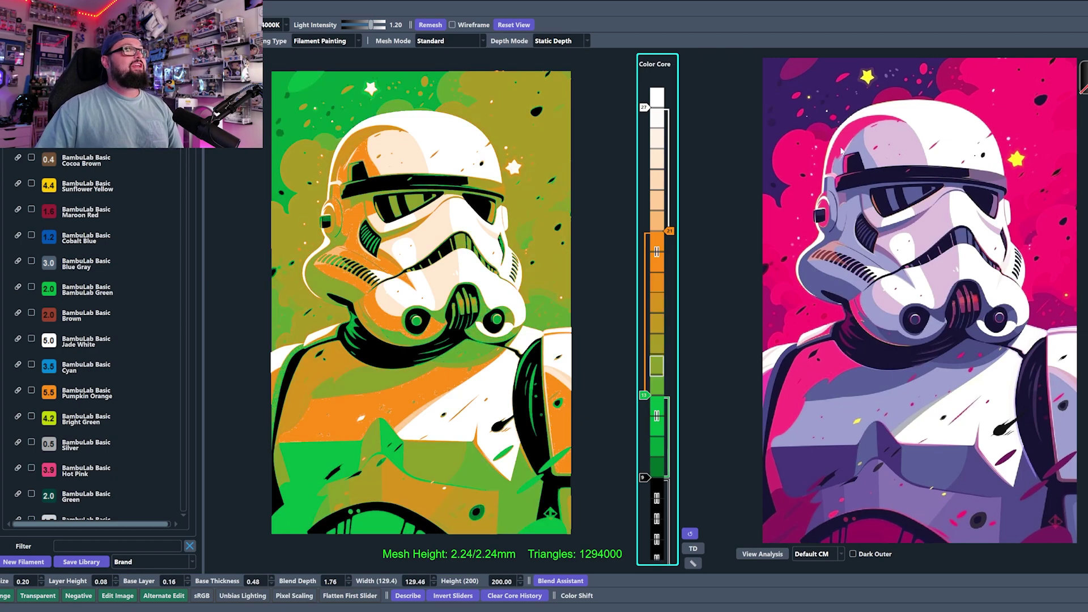
click(935, 218)
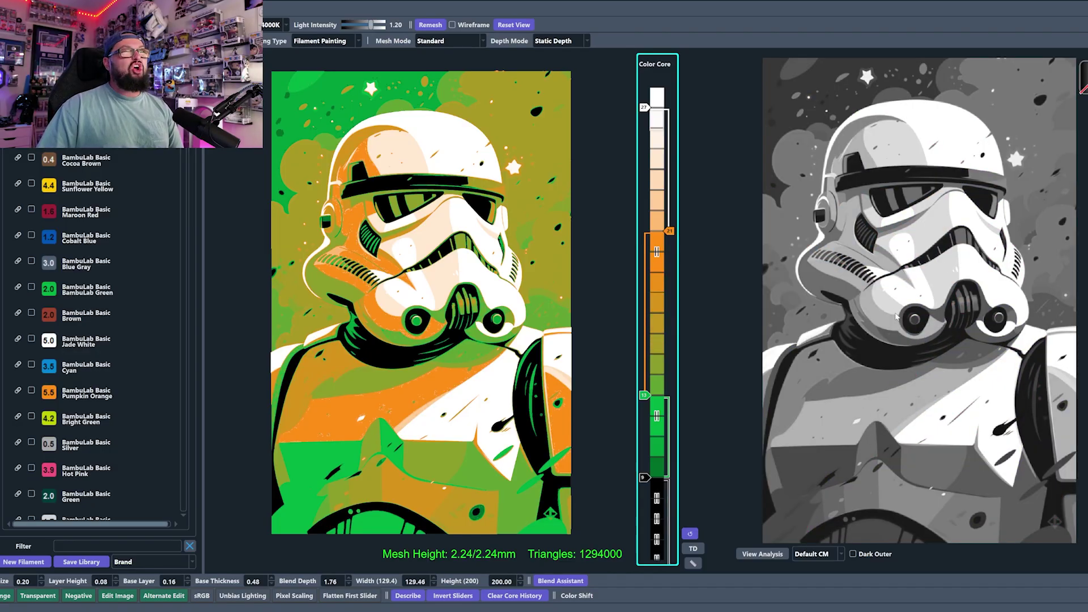
click(874, 415)
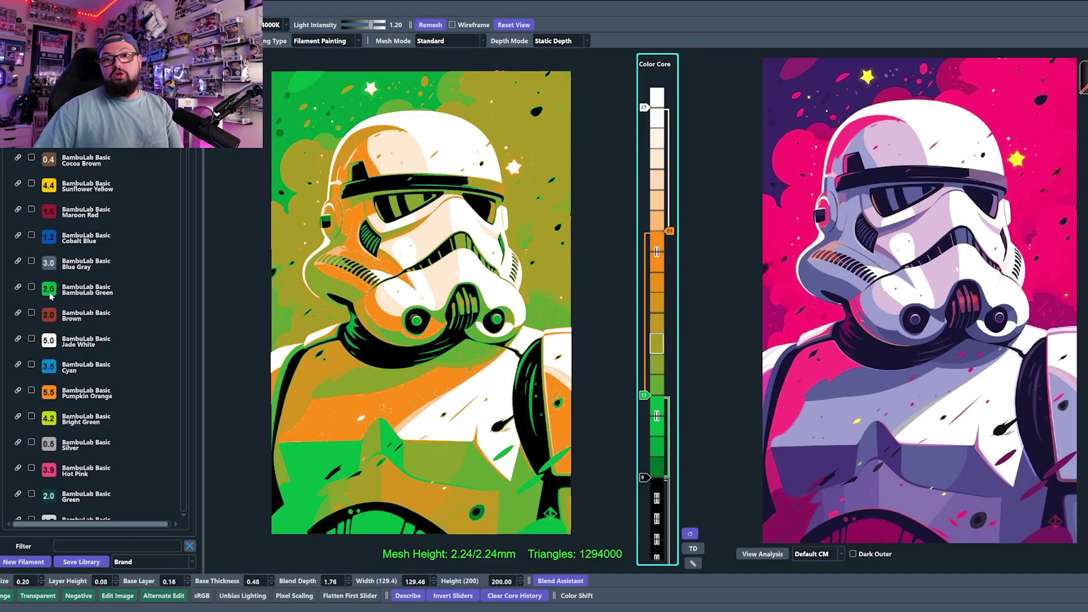
drag(49, 267, 644, 410)
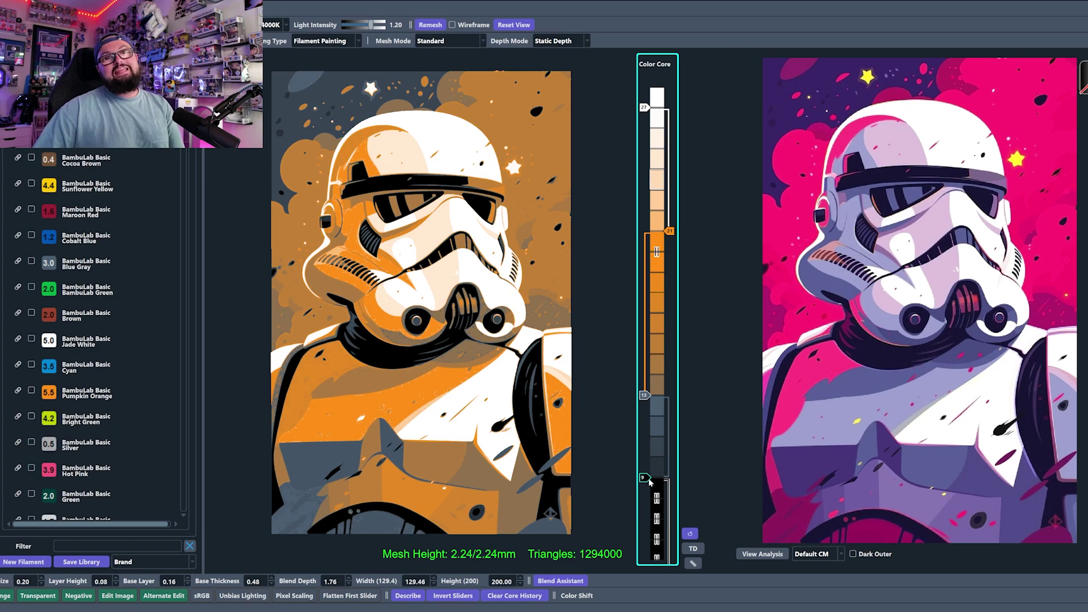
Step: Check the dark areas in the grayscale source, try Hot Pink on the layer 9 slider, and restore Black
mouse_move(911, 439)
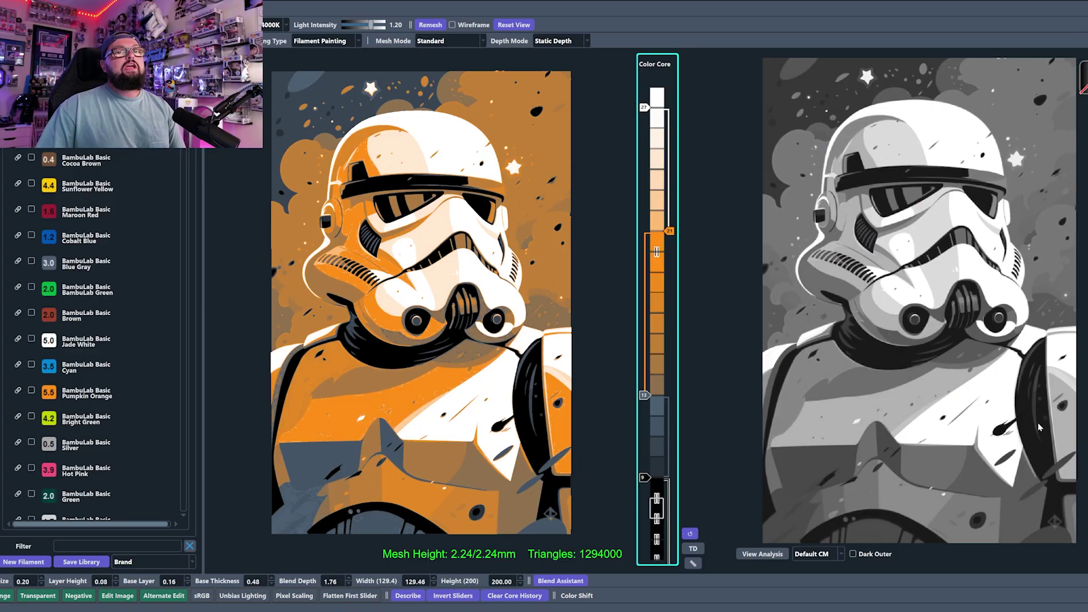
click(859, 332)
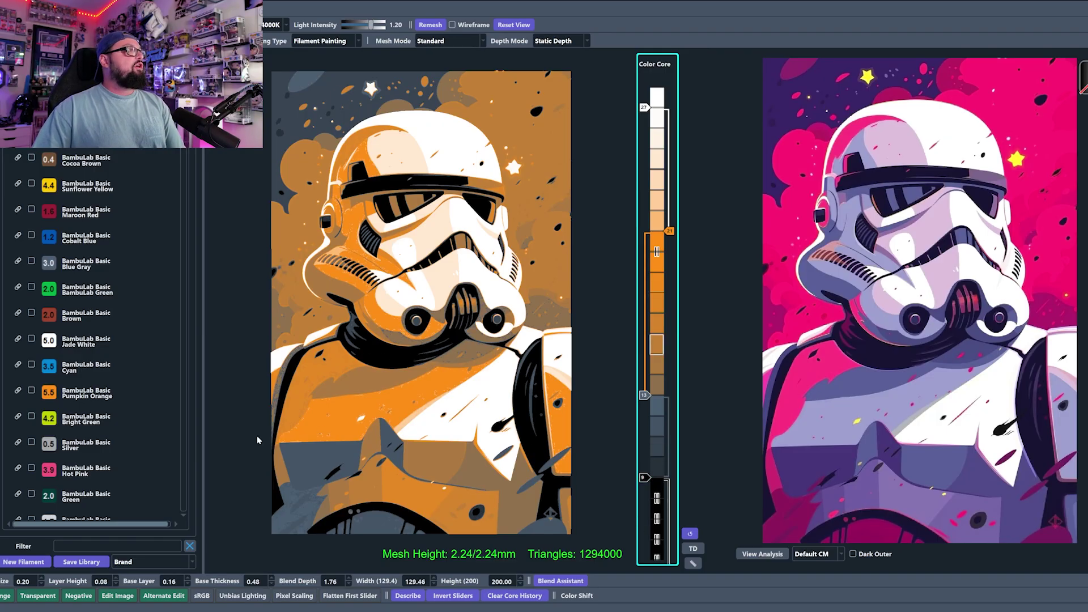
drag(57, 474, 654, 485)
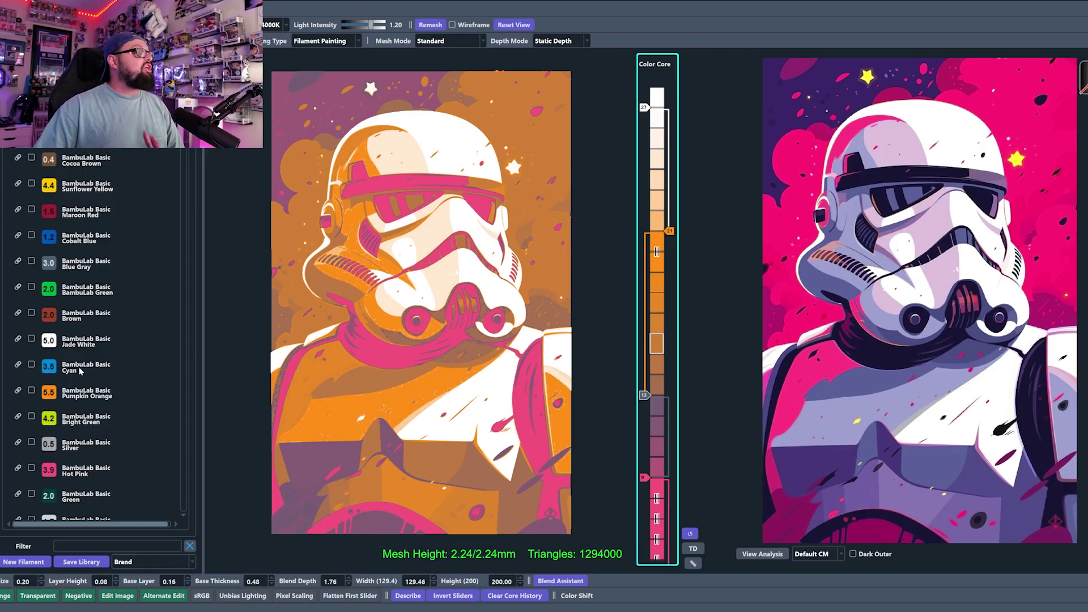
scroll(96, 418, down, 3)
drag(57, 451, 651, 481)
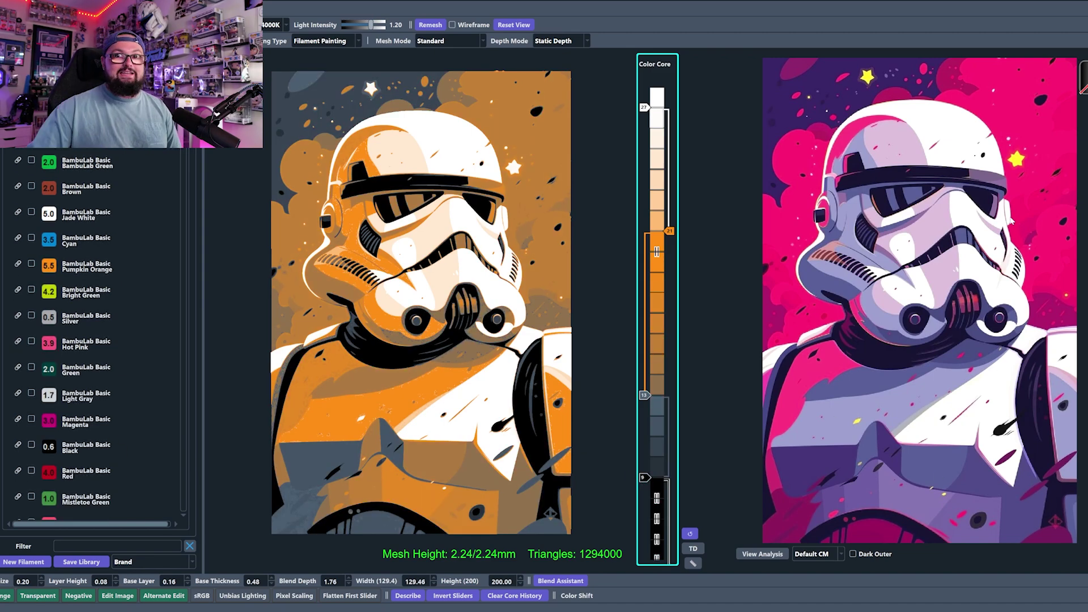
Step: Show the preview in flat, unblended filament colours and return it to blended colours
click(1012, 222)
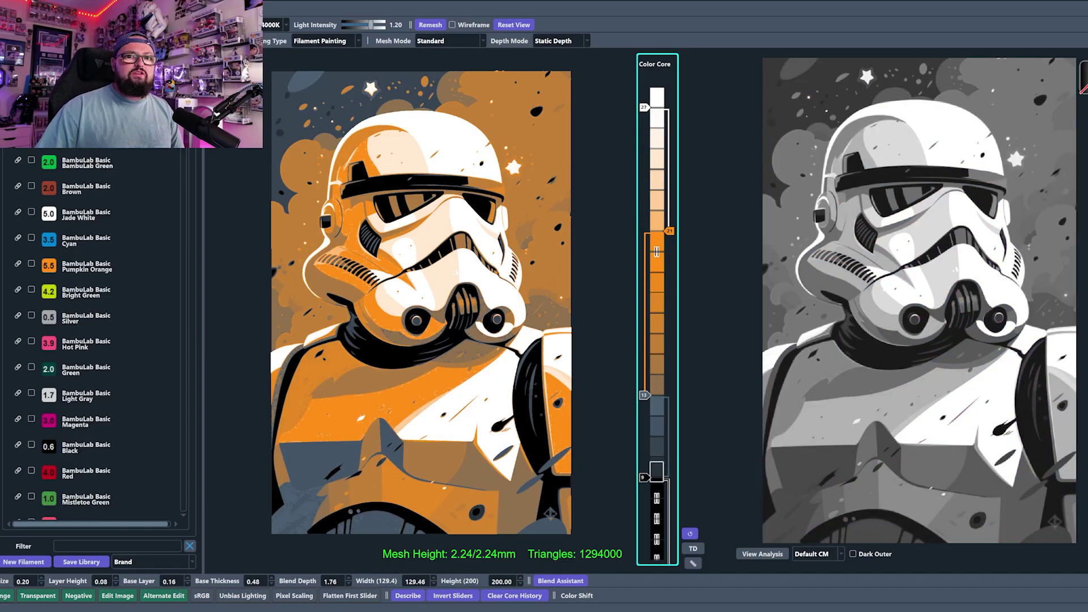
click(668, 477)
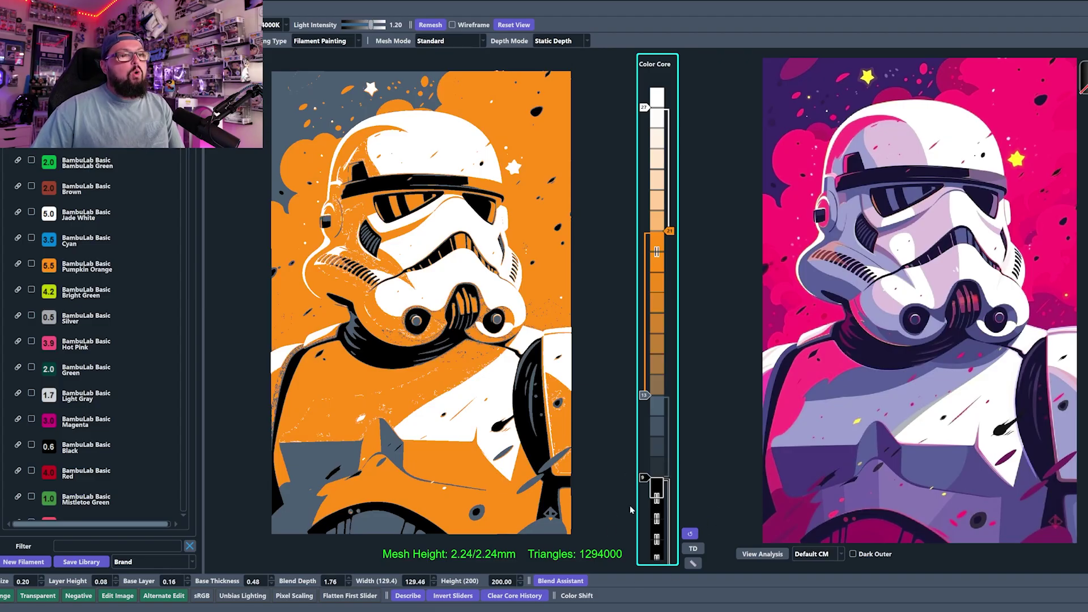
click(690, 531)
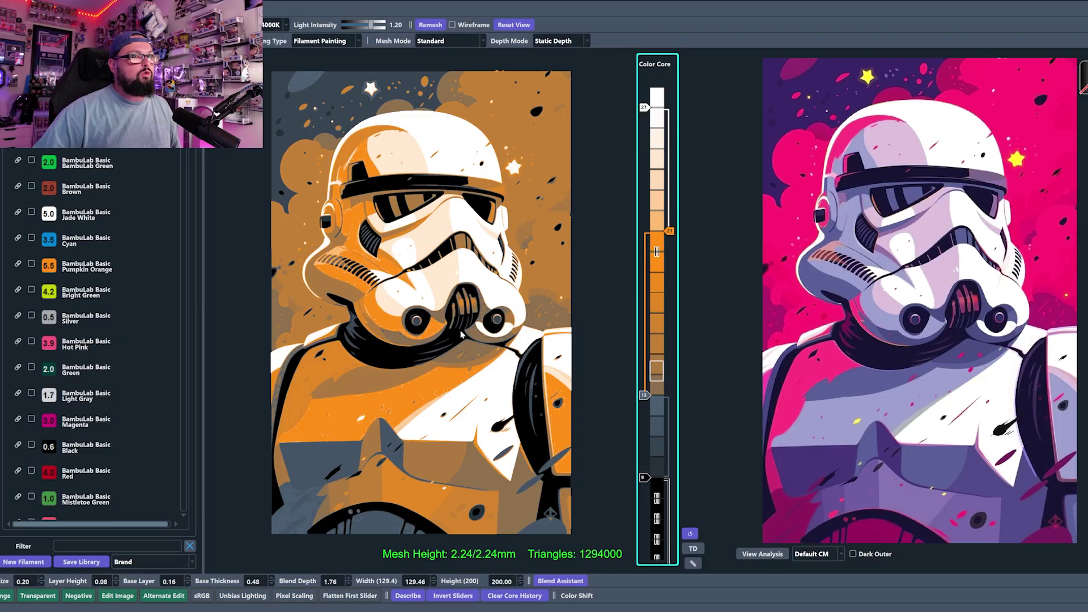
Step: Remove the Blue Gray, Pumpkin Orange and Jade White sliders from the Color Core and lower Black to layer 8
right_click(646, 396)
right_click(671, 231)
right_click(644, 108)
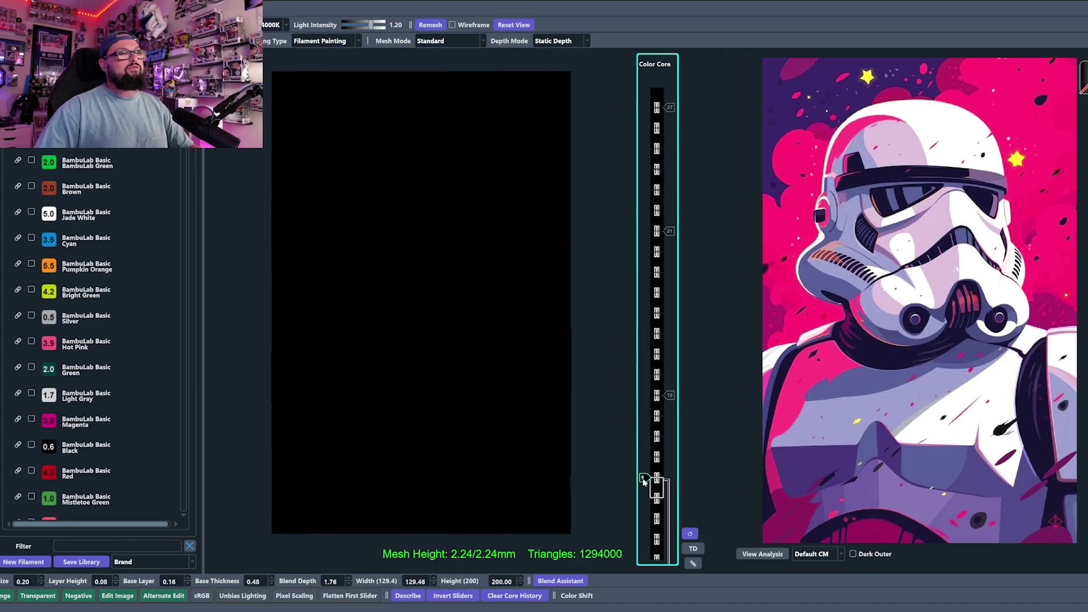
drag(644, 480, 645, 498)
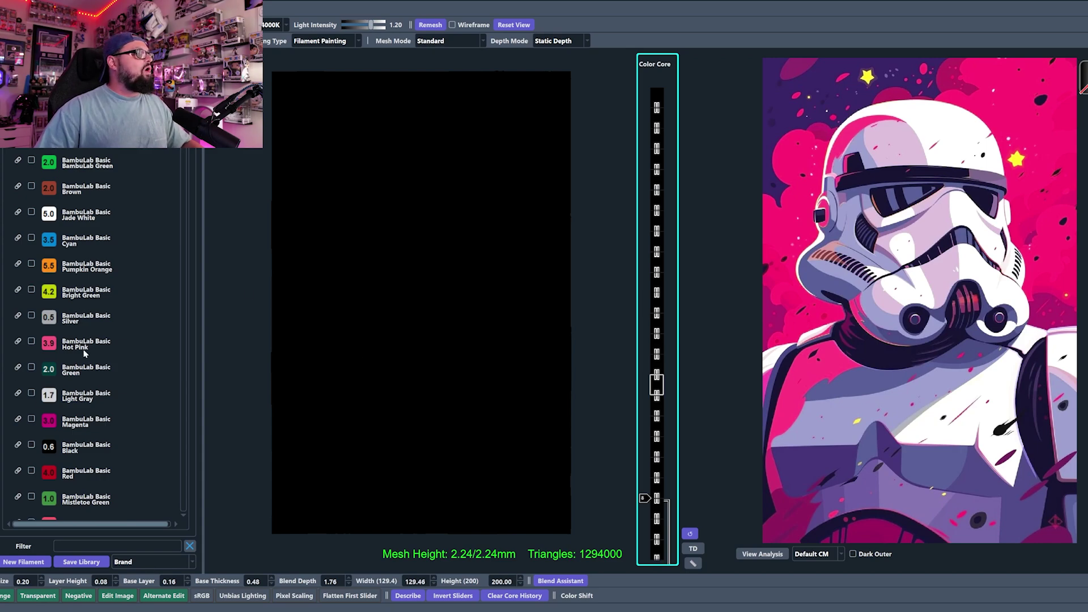
Step: Add the dark purple filament to the Color Core at layer 10 and set the mesh mode to Standard
scroll(84, 354, up, 5)
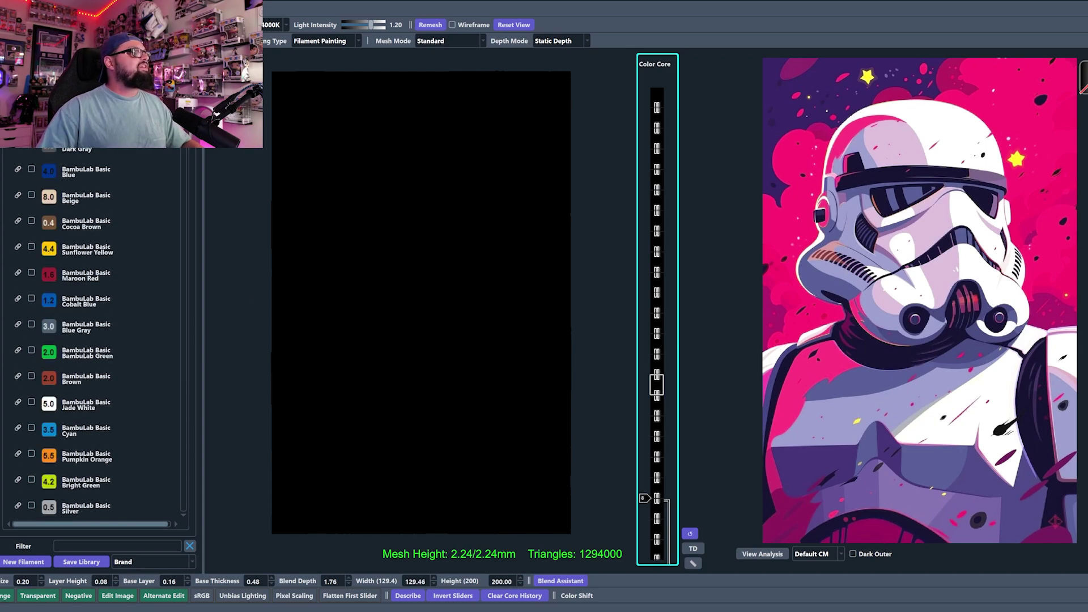
drag(610, 426, 663, 465)
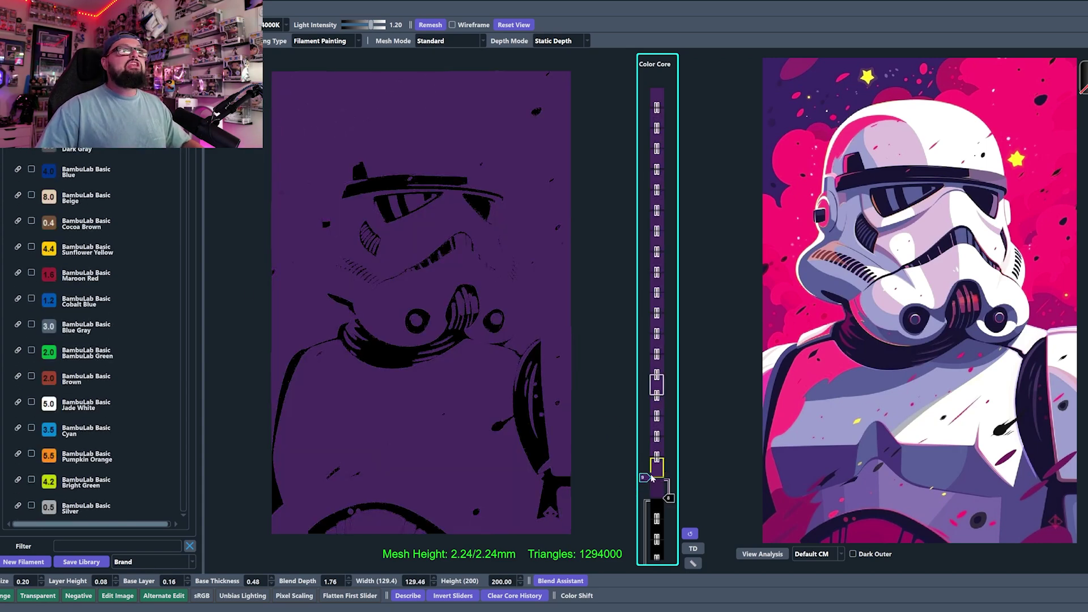
scroll(648, 476, up, 1)
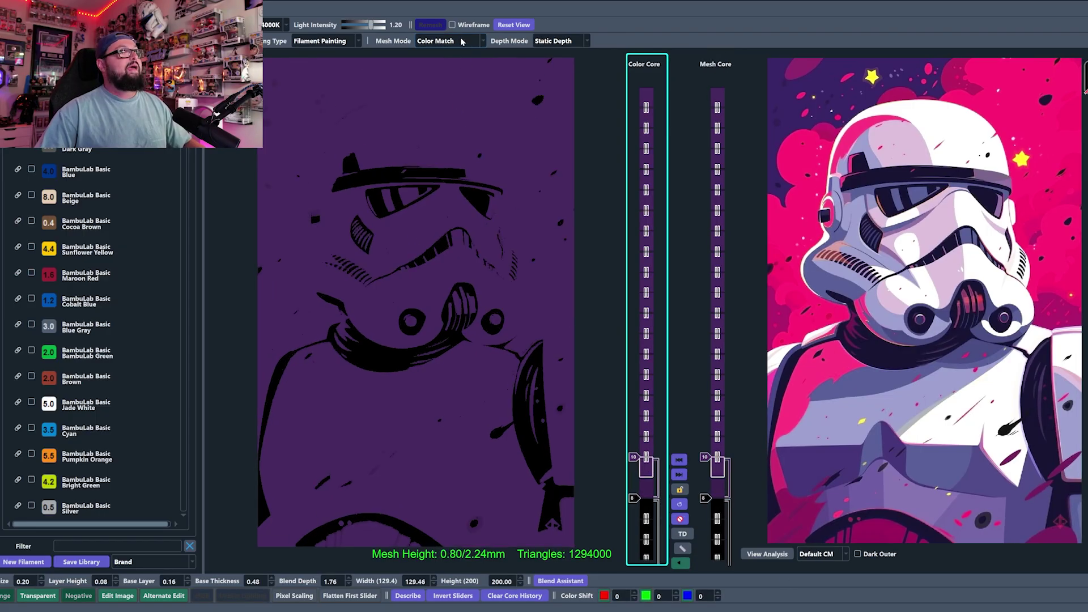
click(466, 61)
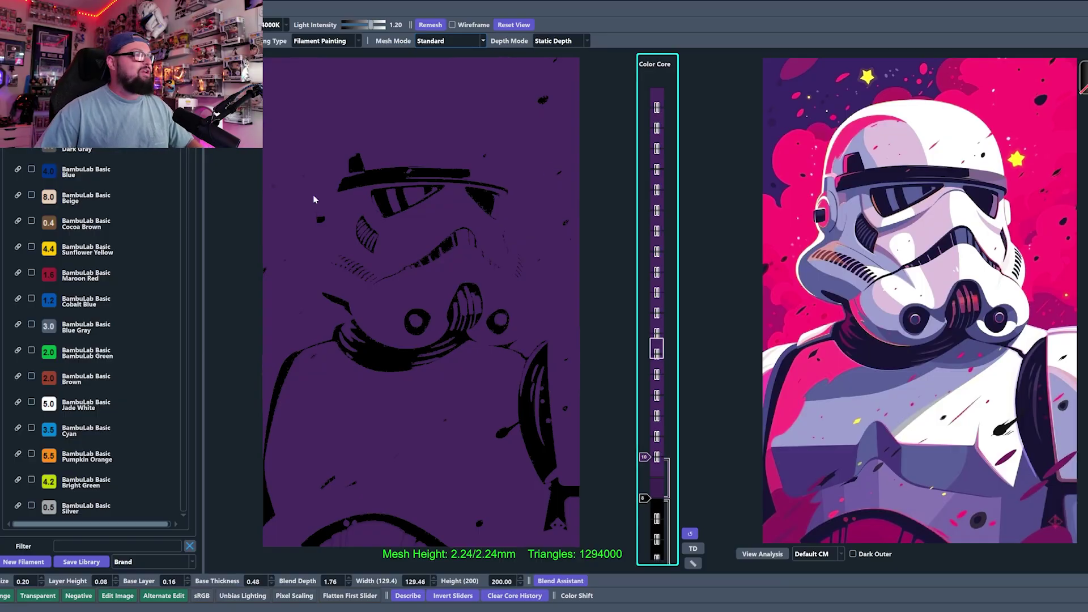
Step: Add Magenta to the Color Core at layer 15 and raise the purple slider to layer 12
scroll(60, 368, down, 3)
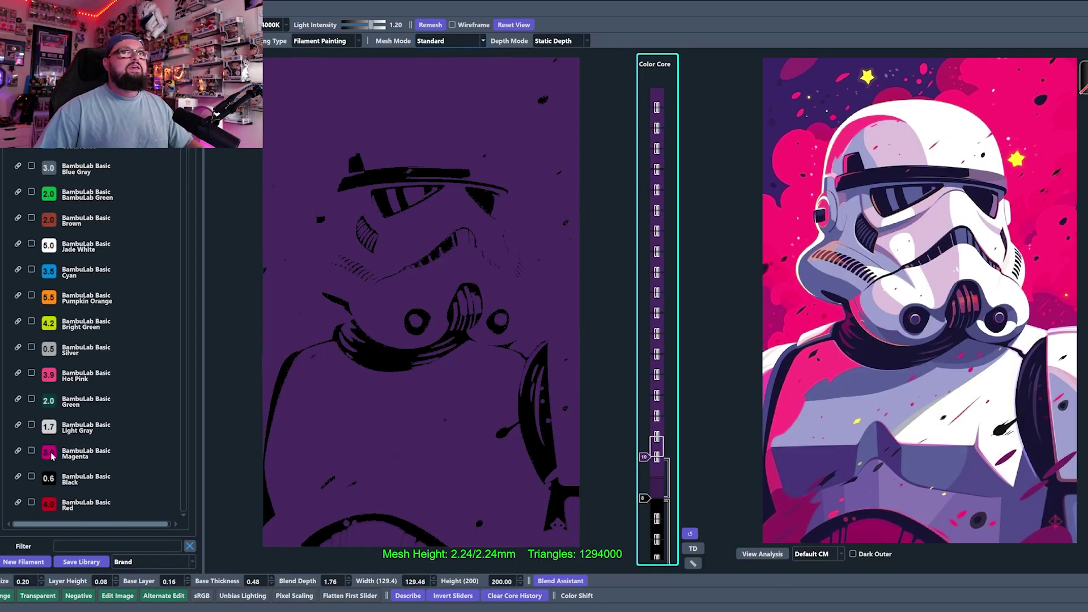
drag(52, 456, 650, 365)
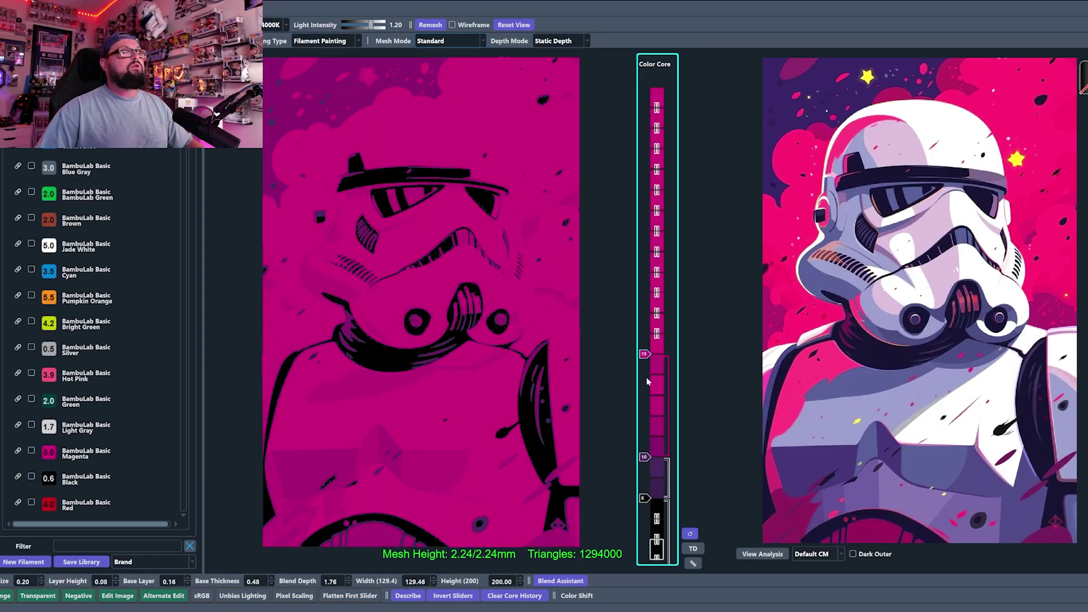
scroll(644, 451, up, 2)
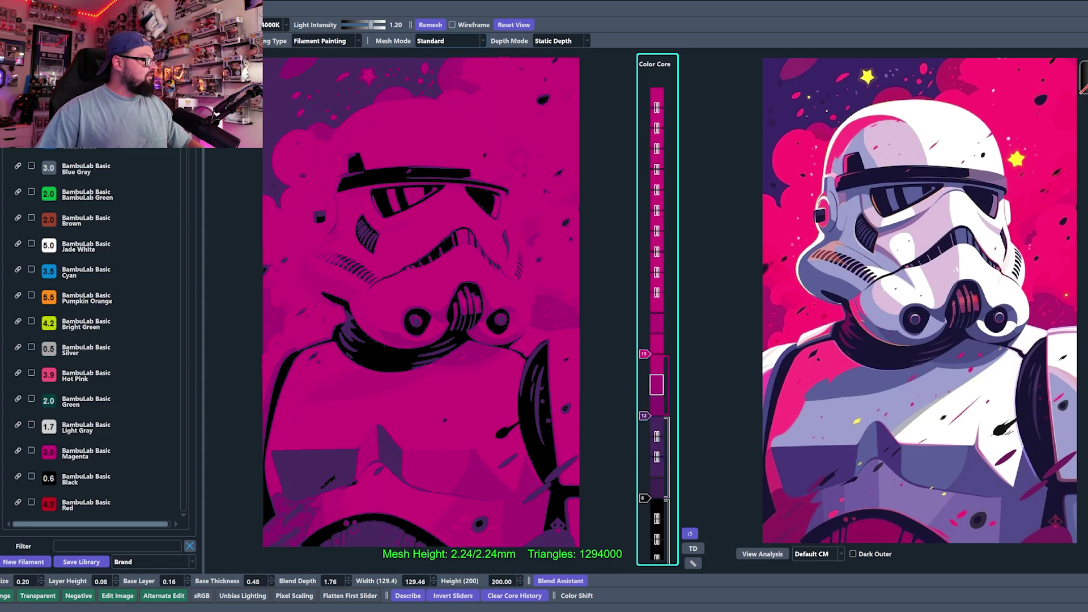
Step: Add Jade White to the Color Core at layer 27 and raise the purple slider to layer 14 and Magenta to layer 18
scroll(51, 362, down, 5)
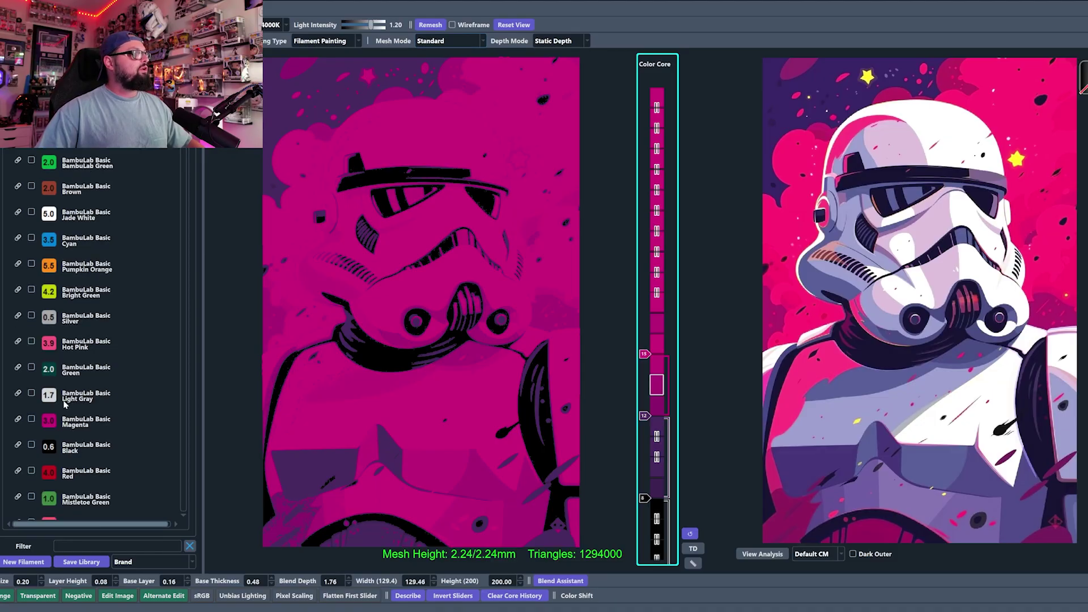
scroll(67, 404, down, 6)
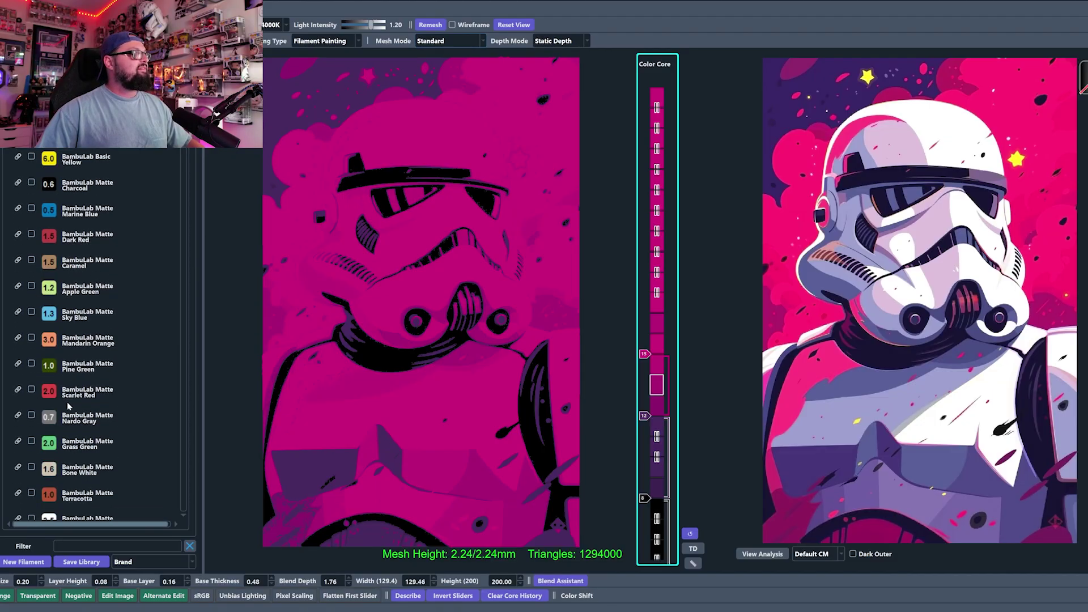
drag(49, 490, 657, 113)
scroll(96, 310, up, 6)
drag(48, 248, 638, 102)
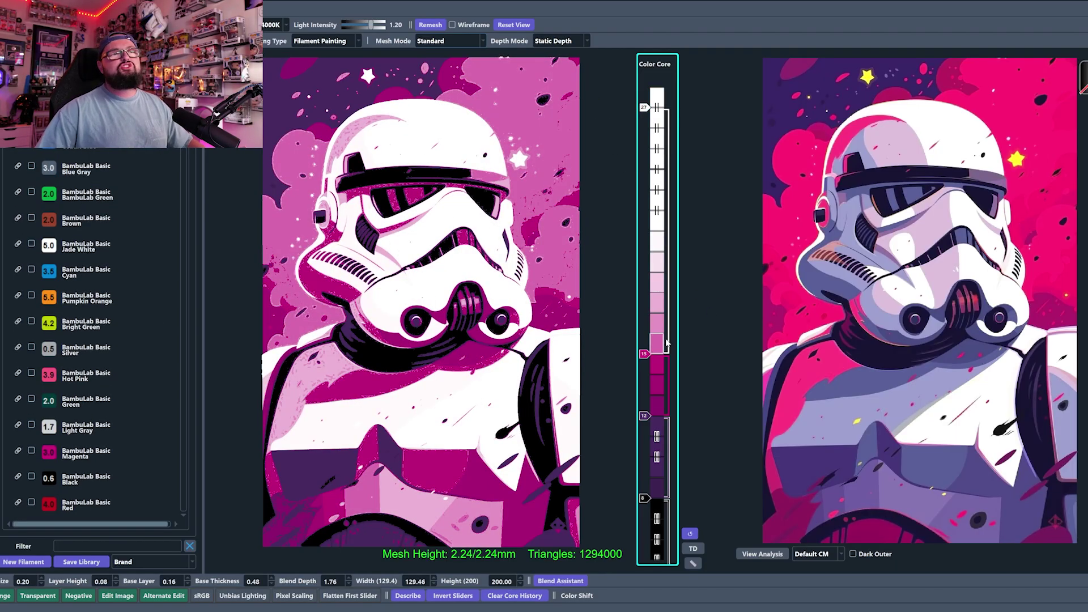
scroll(642, 354, up, 3)
scroll(645, 420, up, 2)
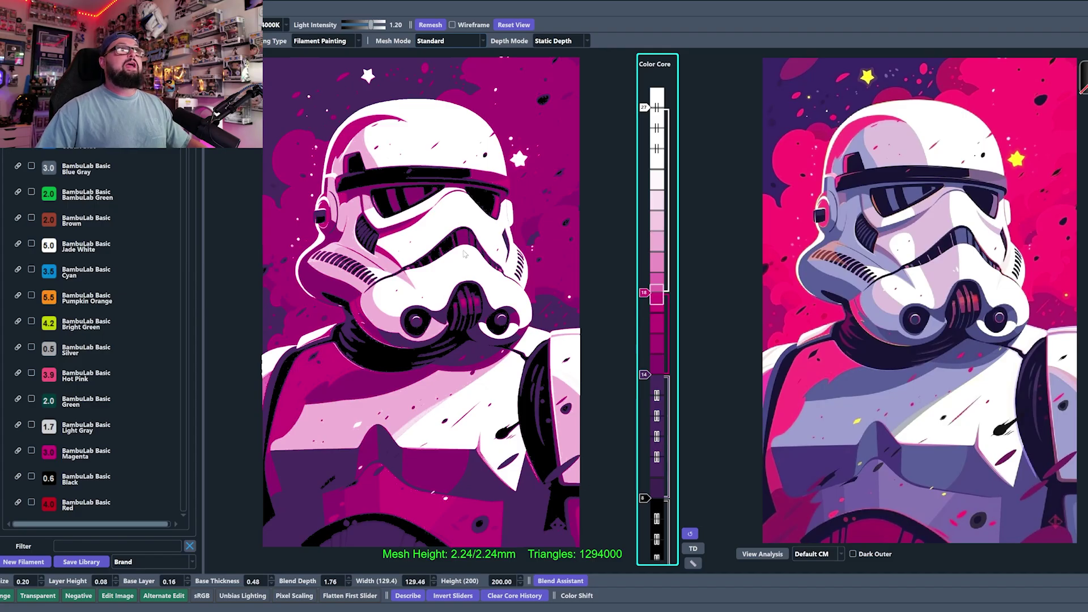
Step: Try a yellow filament in the Color Core at layer 24 and raise its slider to layer 25
click(1019, 159)
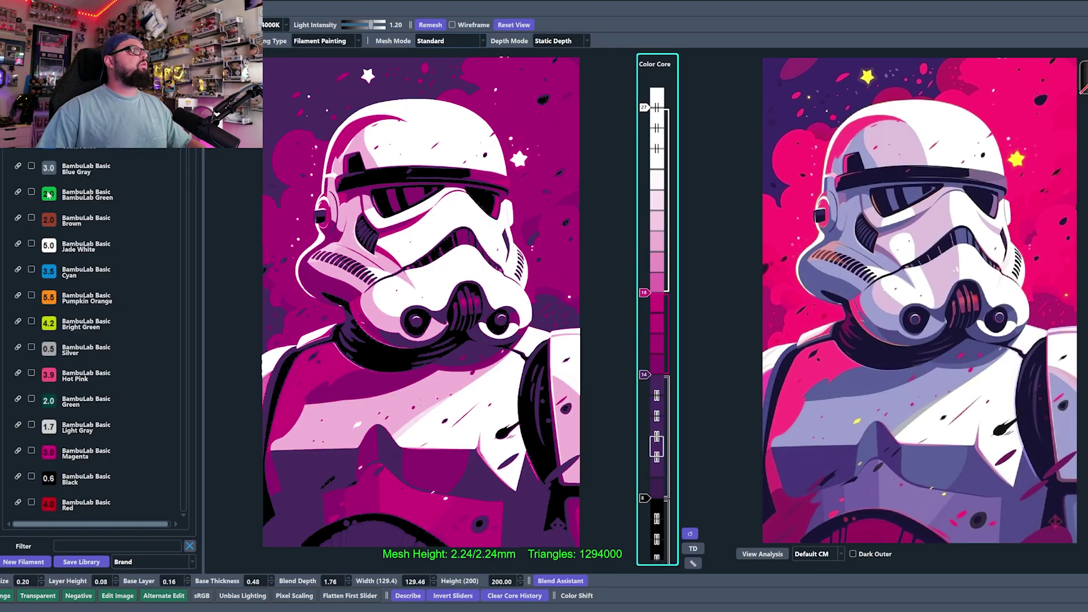
drag(48, 116, 649, 192)
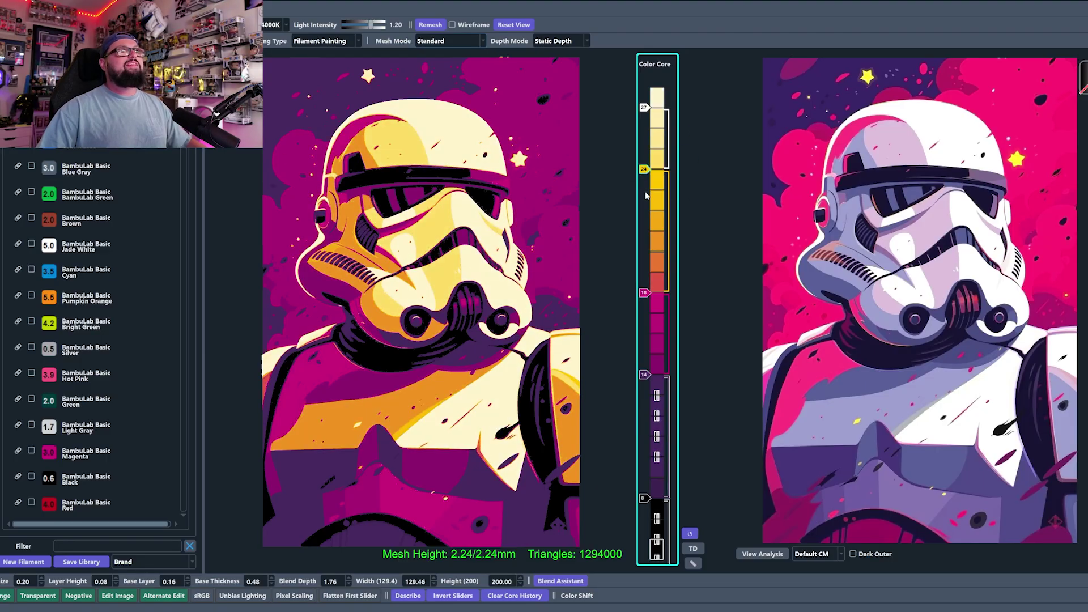
scroll(644, 171, down, 1)
scroll(644, 171, up, 2)
scroll(644, 171, down, 1)
scroll(643, 171, up, 1)
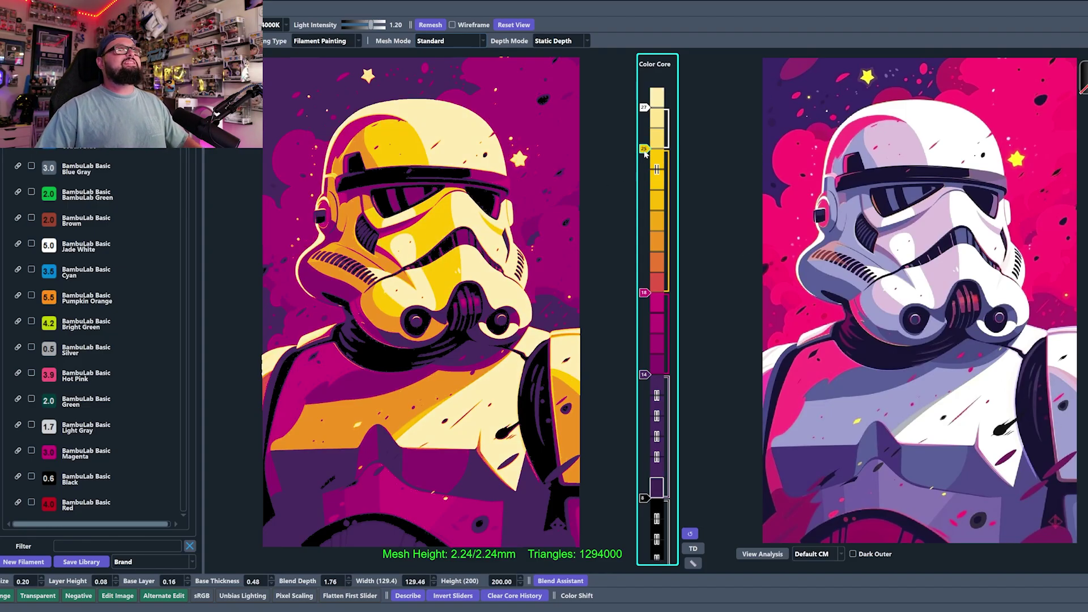
Step: Move the yellow slider up to layer 27, and replace it with Jade White at layer 27
click(649, 115)
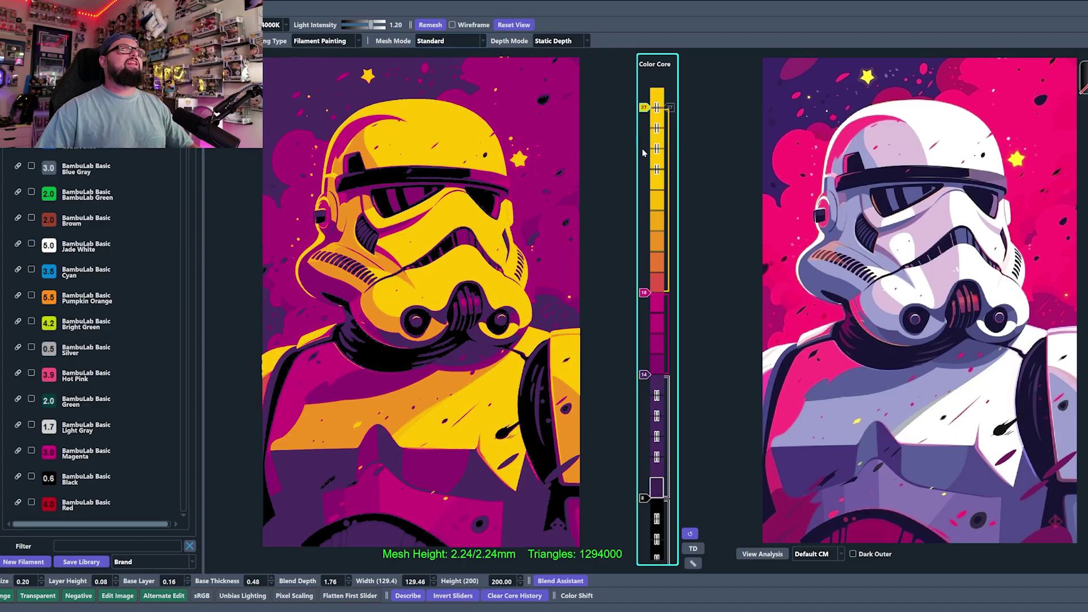
drag(642, 113, 642, 128)
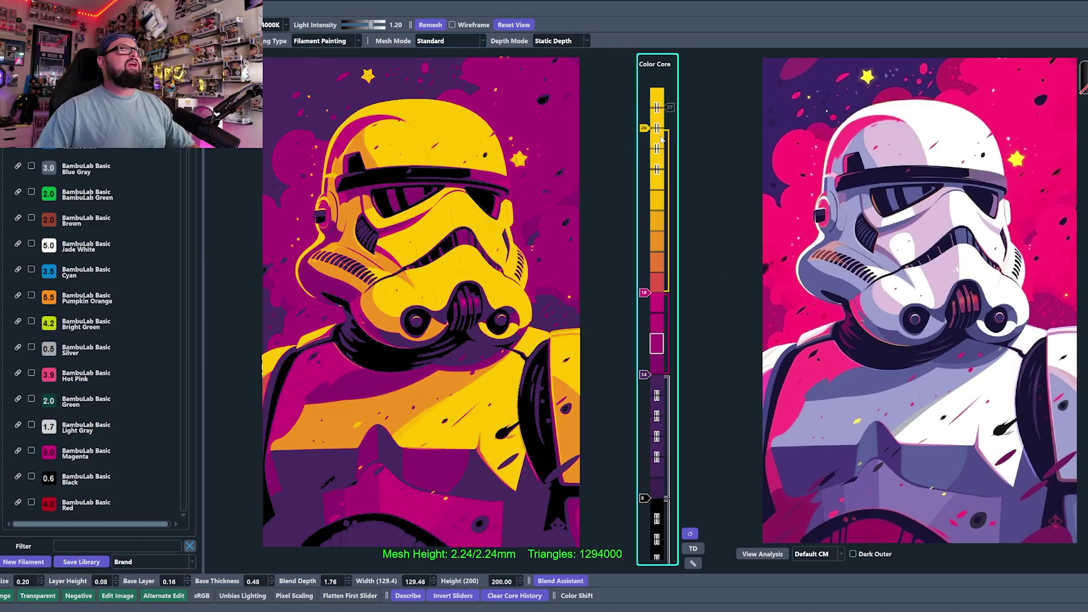
scroll(646, 130, up, 1)
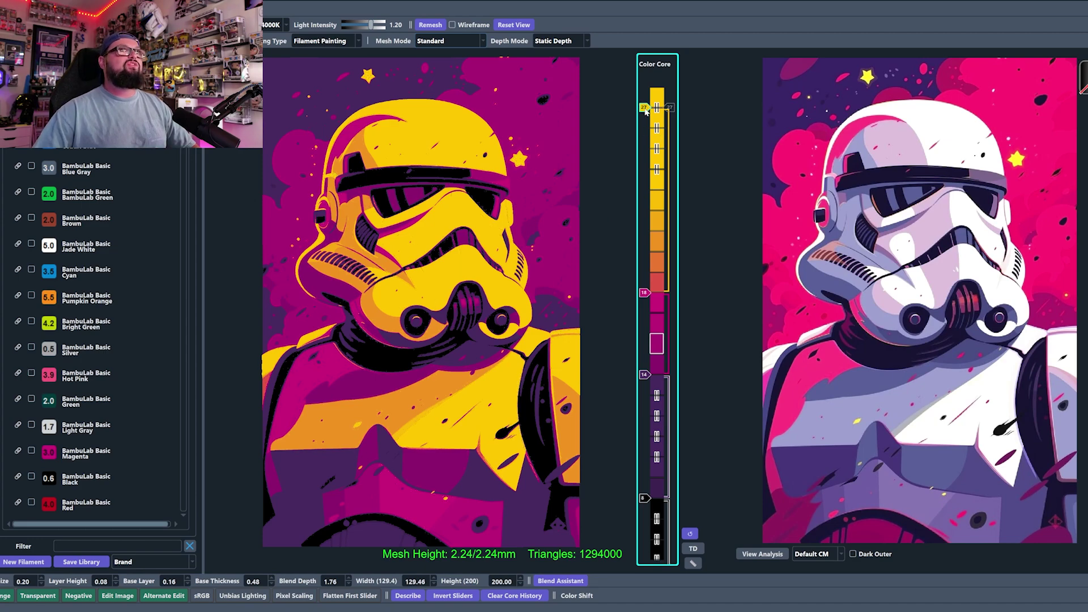
drag(645, 111, 583, 122)
drag(45, 250, 657, 108)
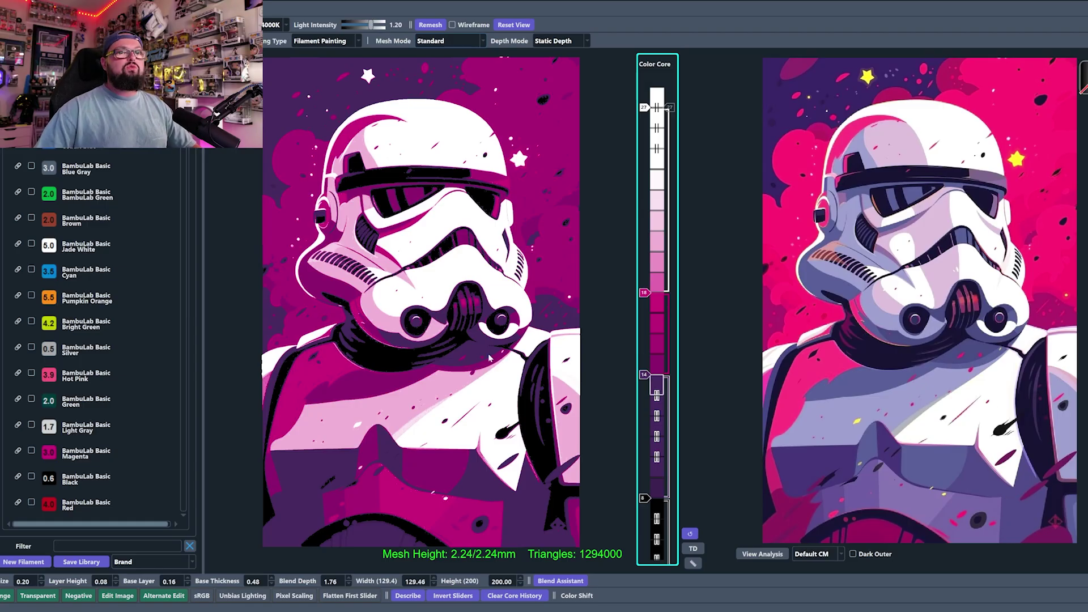
Step: Filter the filament library by "blue" and add Chrominal Deep Sea Blue to the Color Core at layer 10
scroll(82, 355, down, 5)
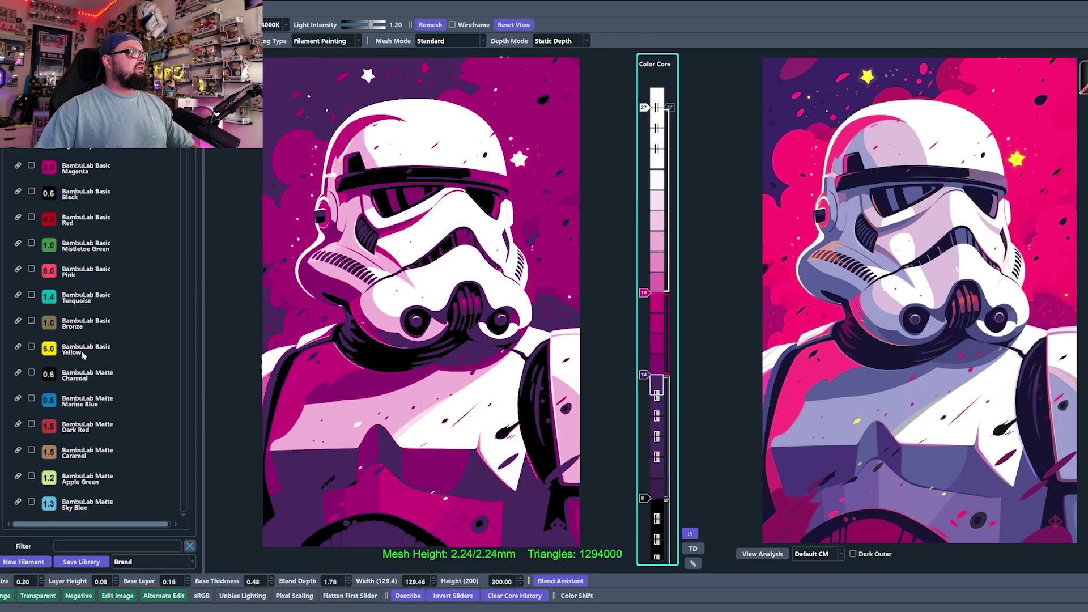
scroll(82, 356, down, 5)
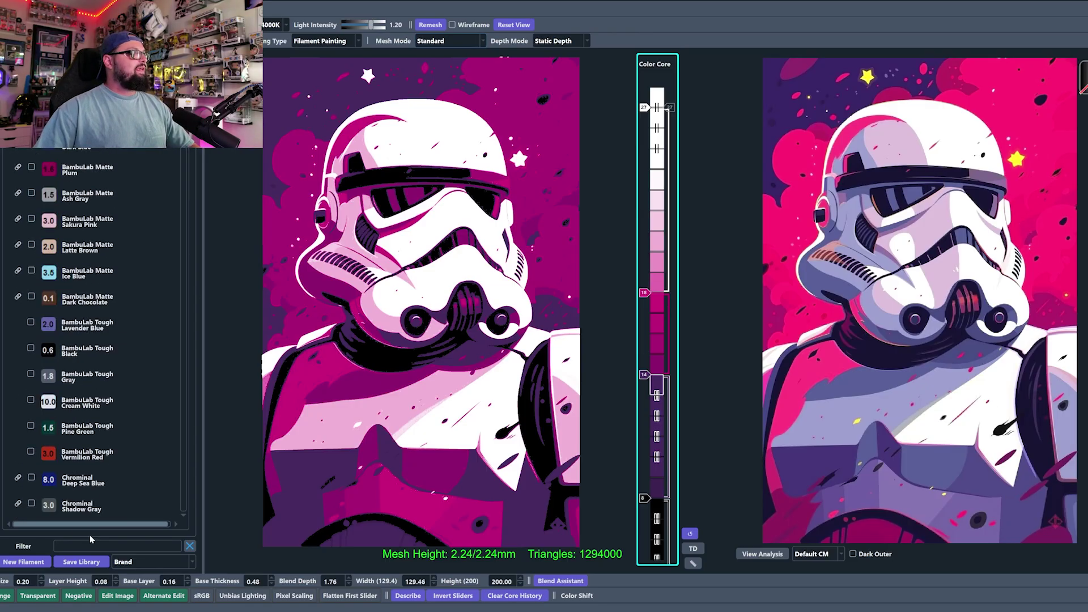
text(blue)
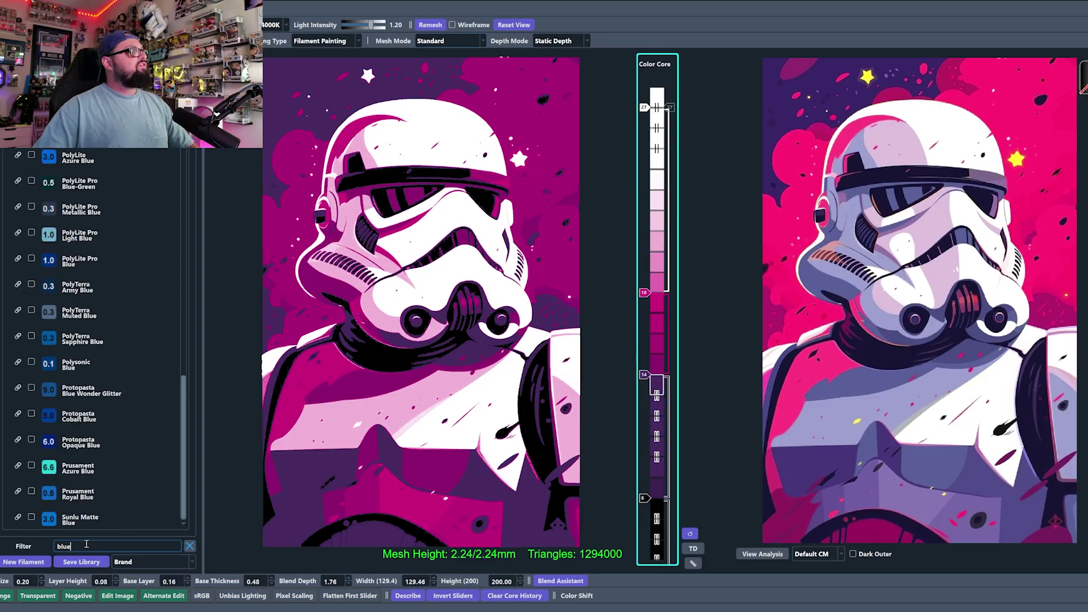
scroll(83, 363, up, 10)
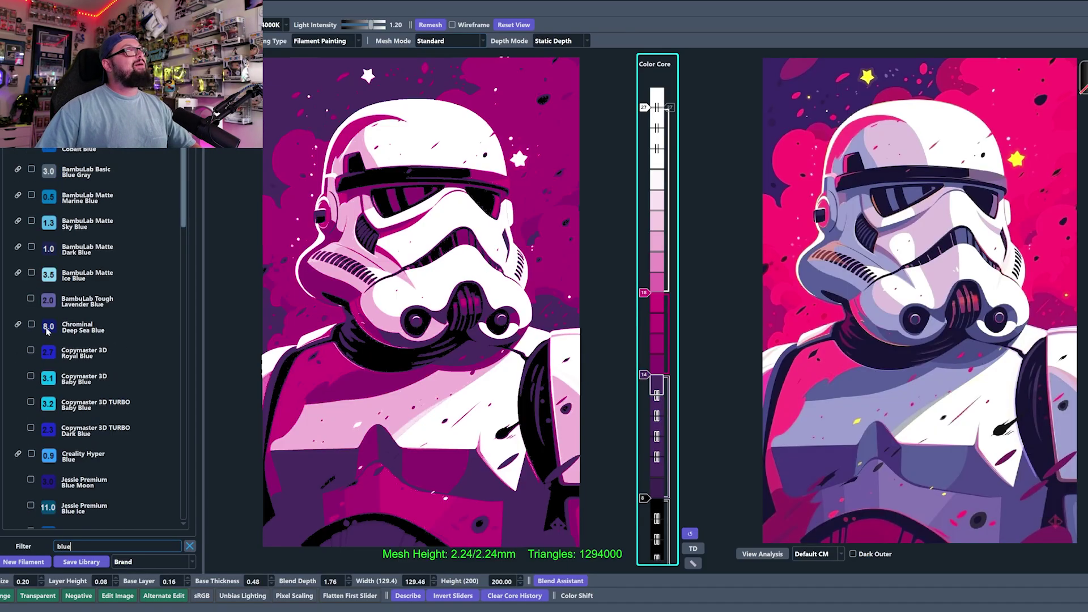
mouse_move(47, 330)
mouse_down()
mouse_move(663, 475)
mouse_move(647, 477)
mouse_up()
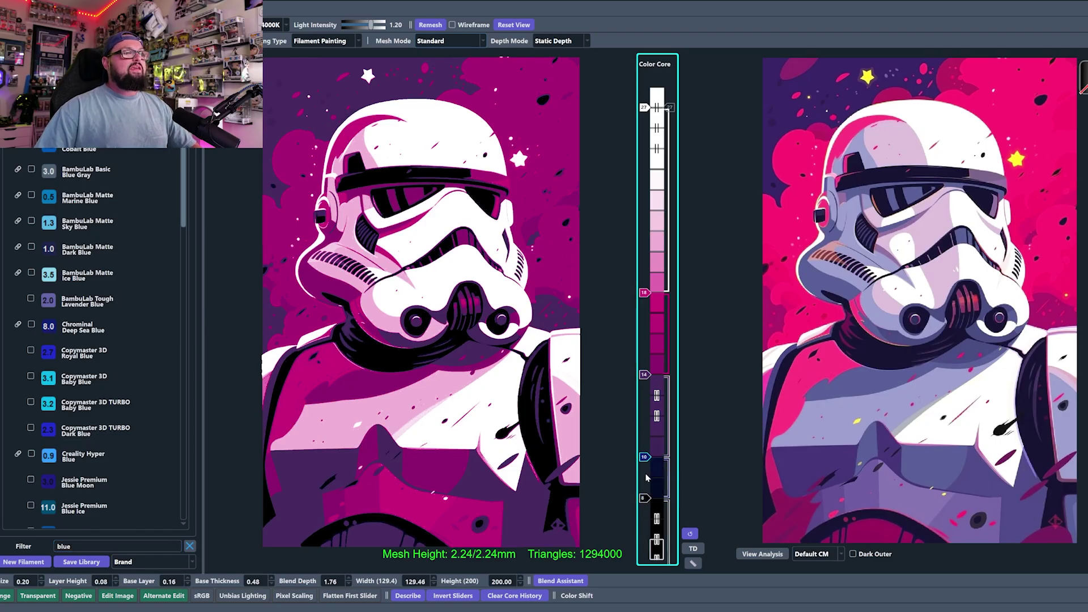
Step: Try the Deep Sea Blue slider at layers 11 to 13, settle on layer 12, and disable it
scroll(649, 460, up, 1)
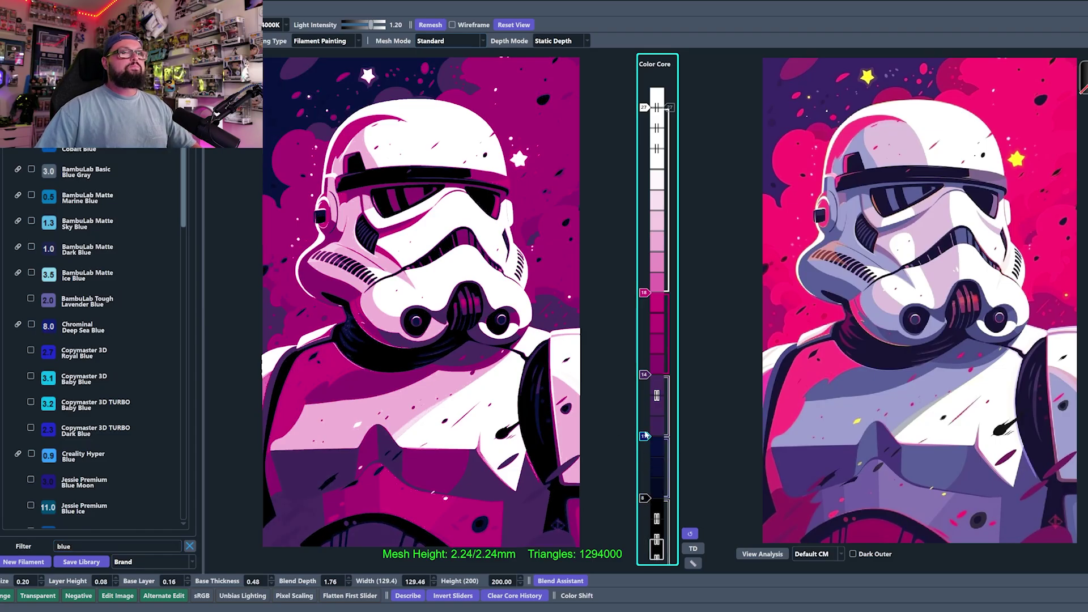
scroll(646, 436, up, 2)
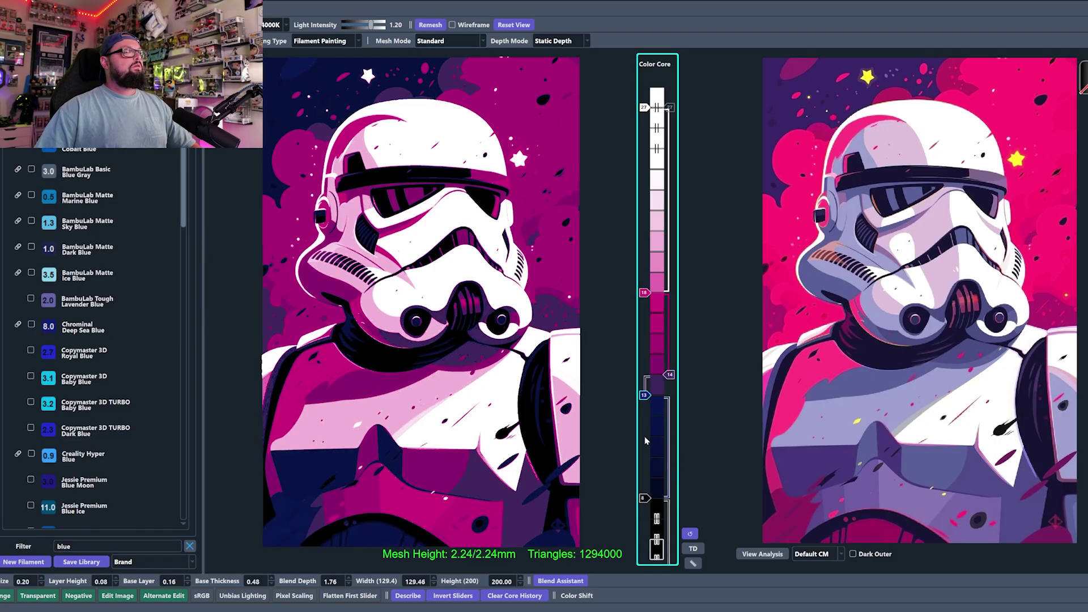
scroll(646, 441, down, 1)
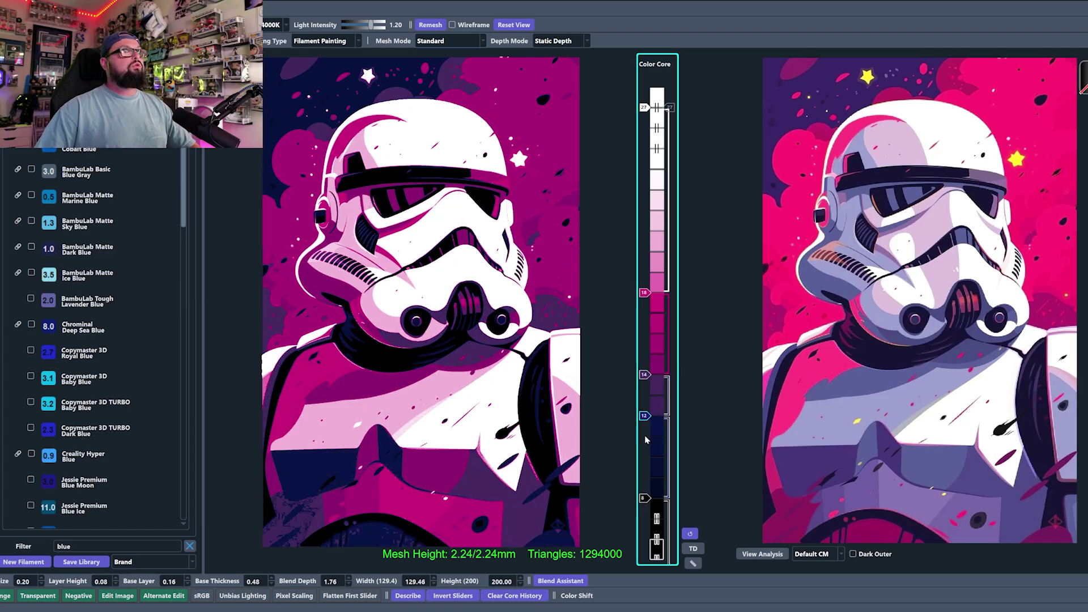
scroll(646, 440, down, 1)
scroll(646, 441, up, 1)
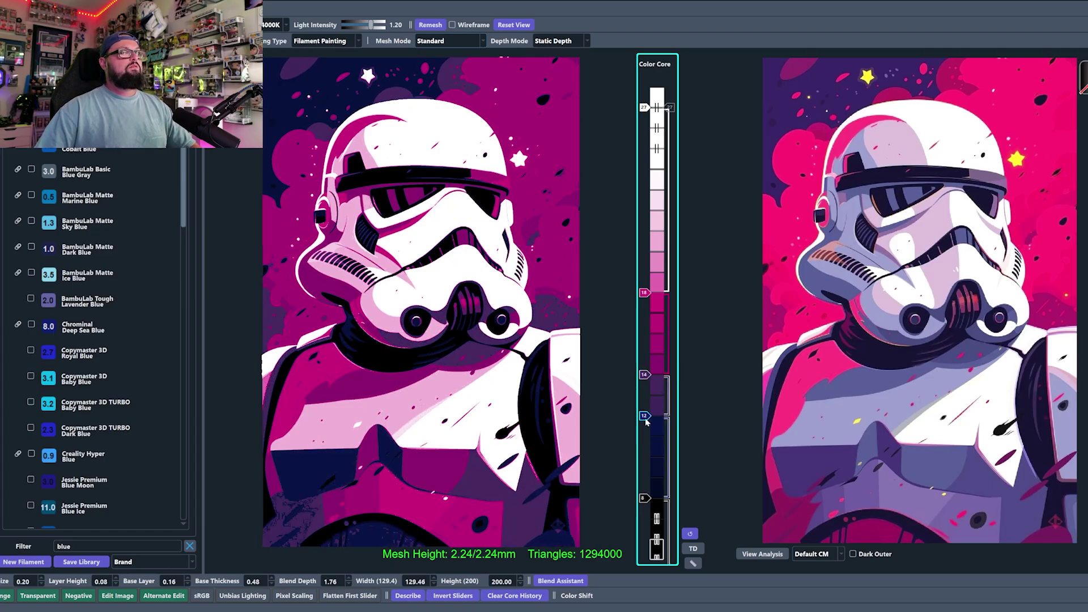
right_click(645, 419)
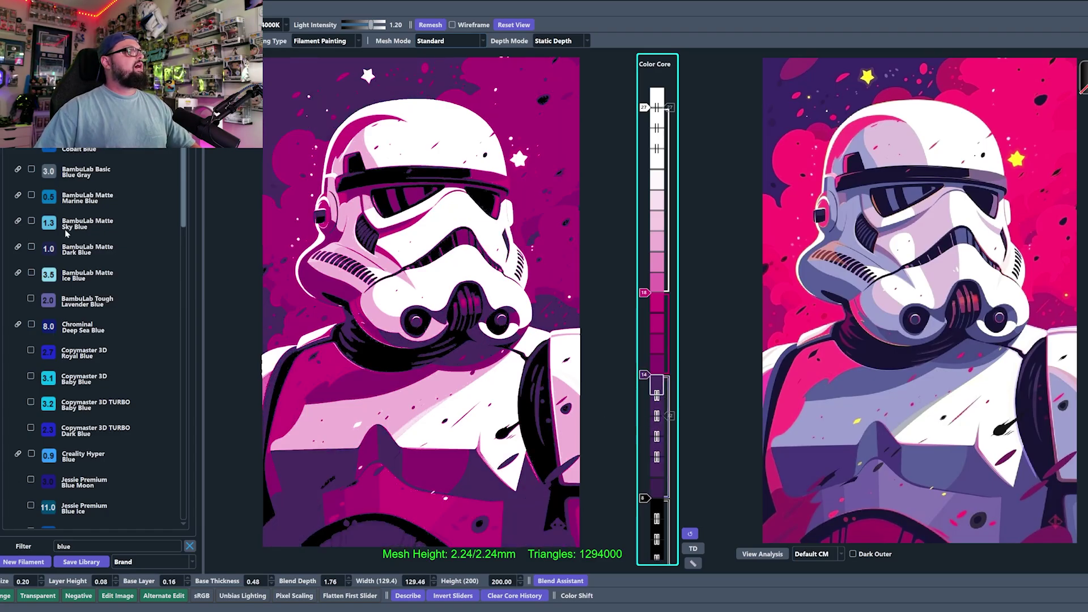
Step: Look through the blue filaments and filter the filament library by "bambu"
scroll(74, 325, down, 3)
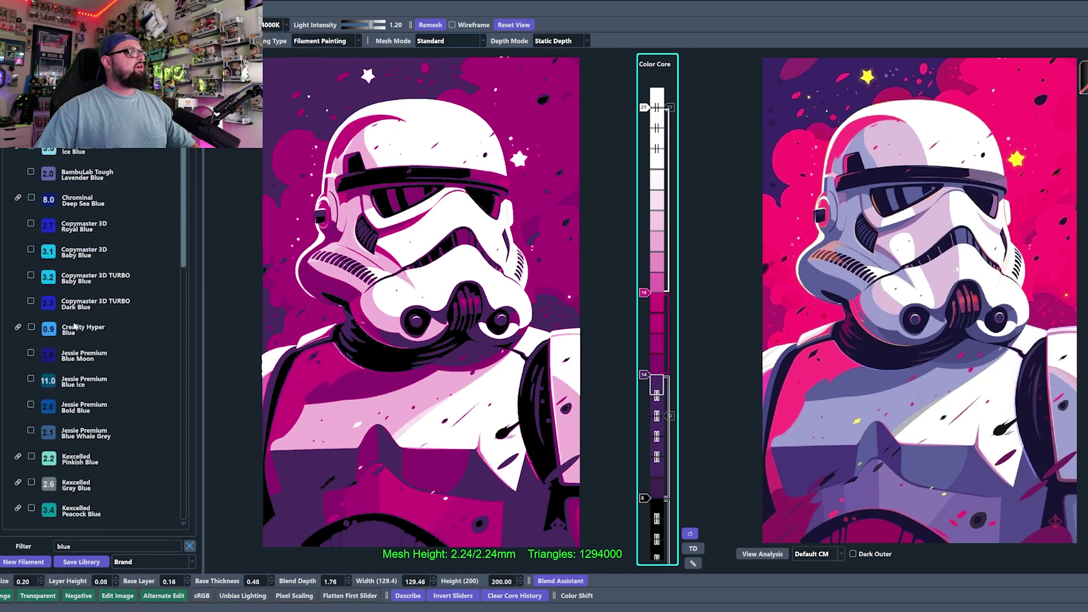
scroll(57, 371, down, 4)
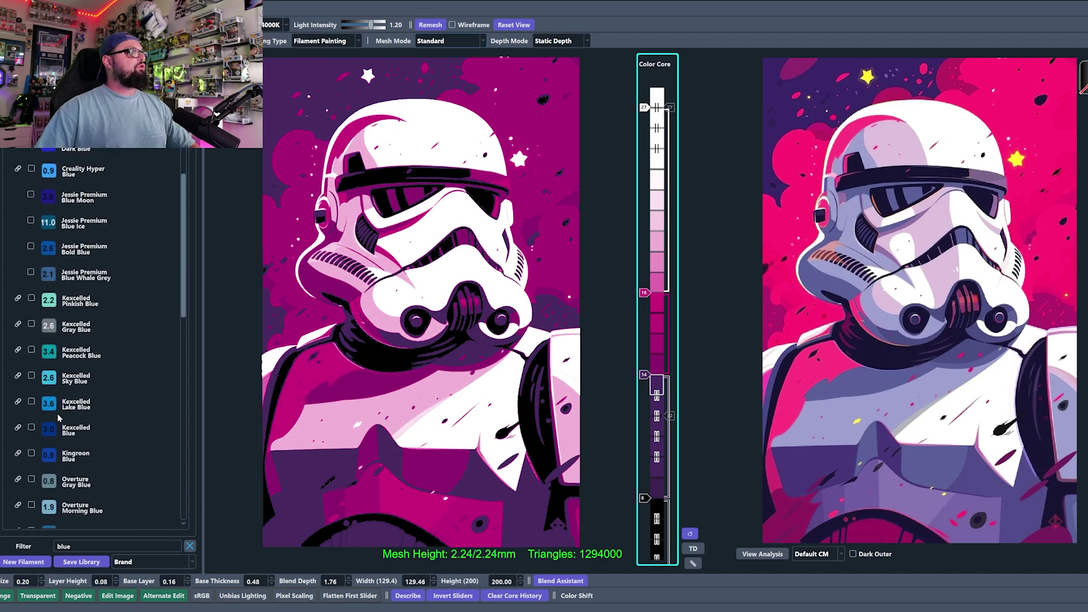
scroll(64, 447, down, 10)
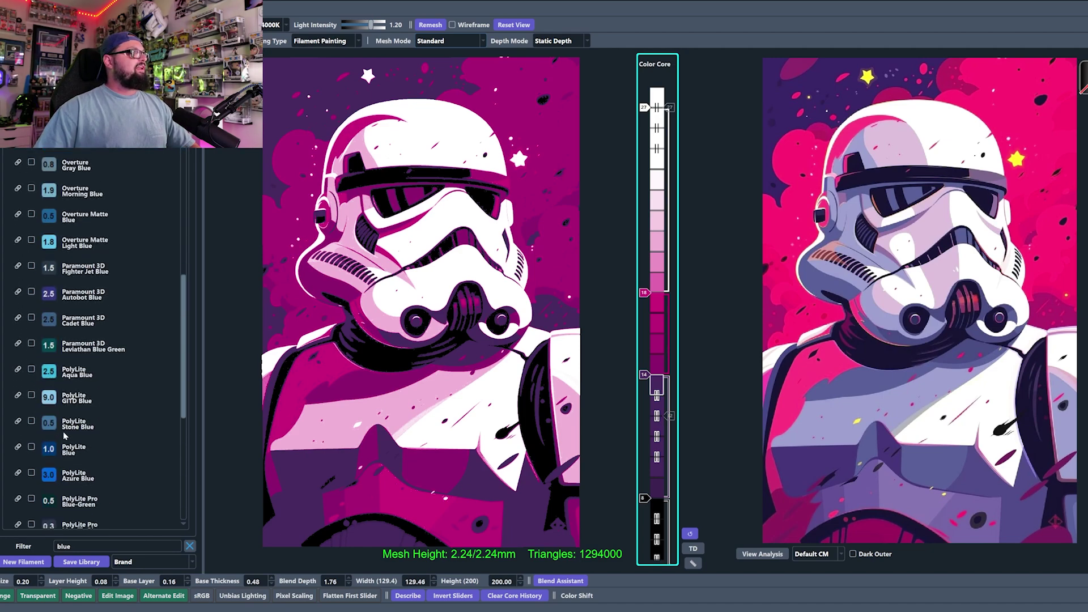
scroll(64, 436, down, 7)
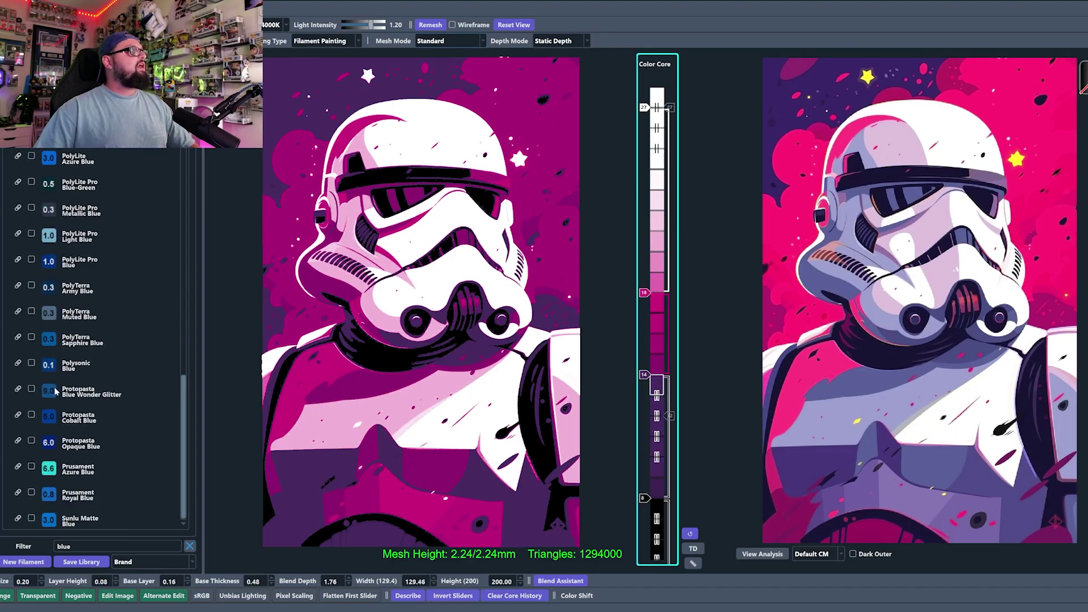
double_click(65, 545)
text(bamb)
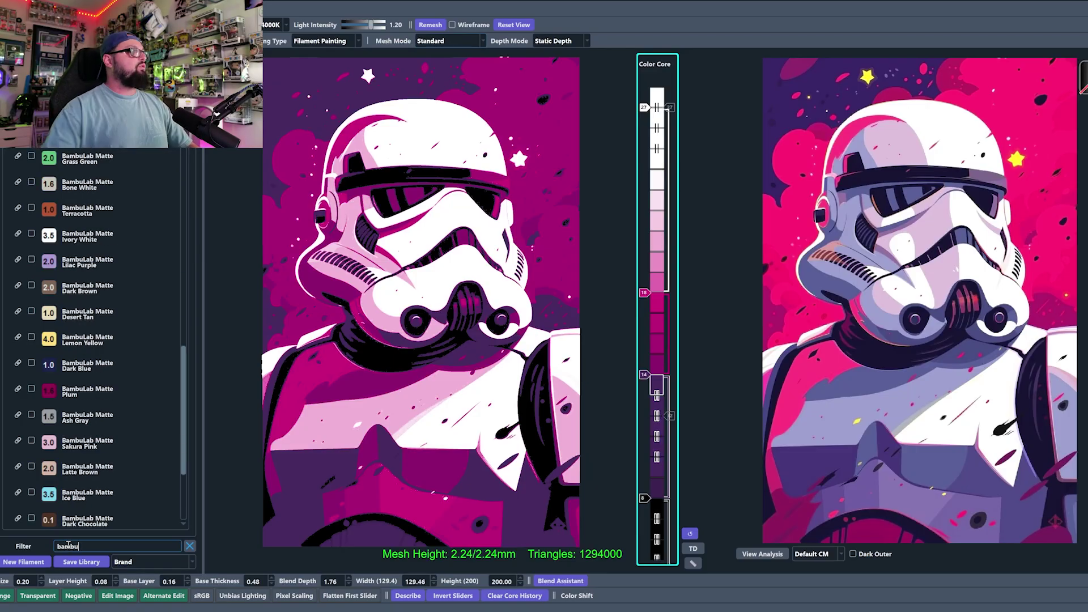
text(u)
Step: Look through the BambuLab filaments and add BambuLab Basic Blue to the Color Core between Black and purple
scroll(87, 350, up, 10)
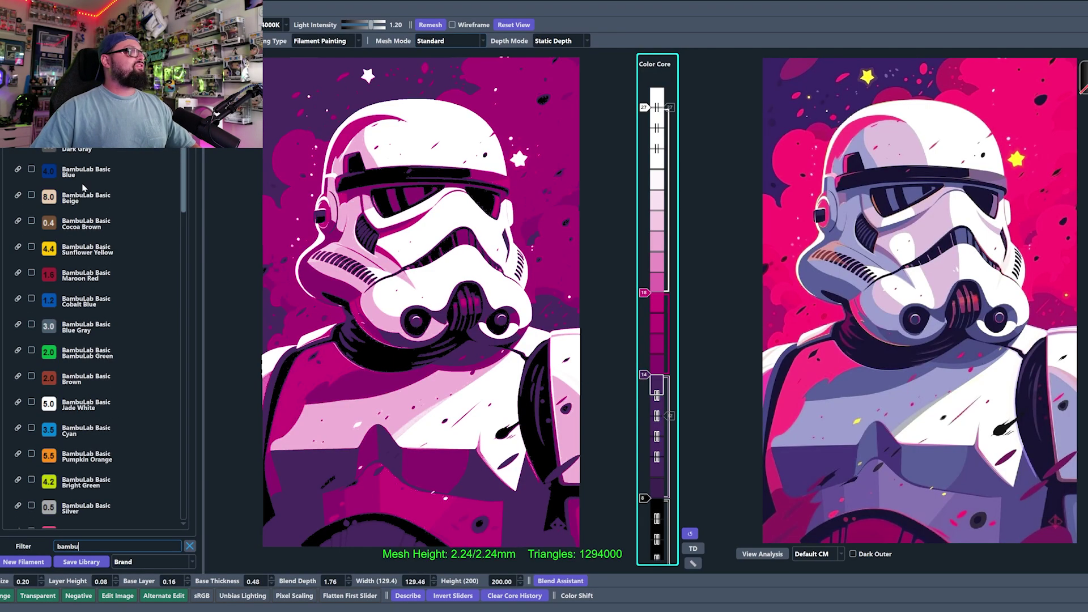
scroll(115, 362, down, 6)
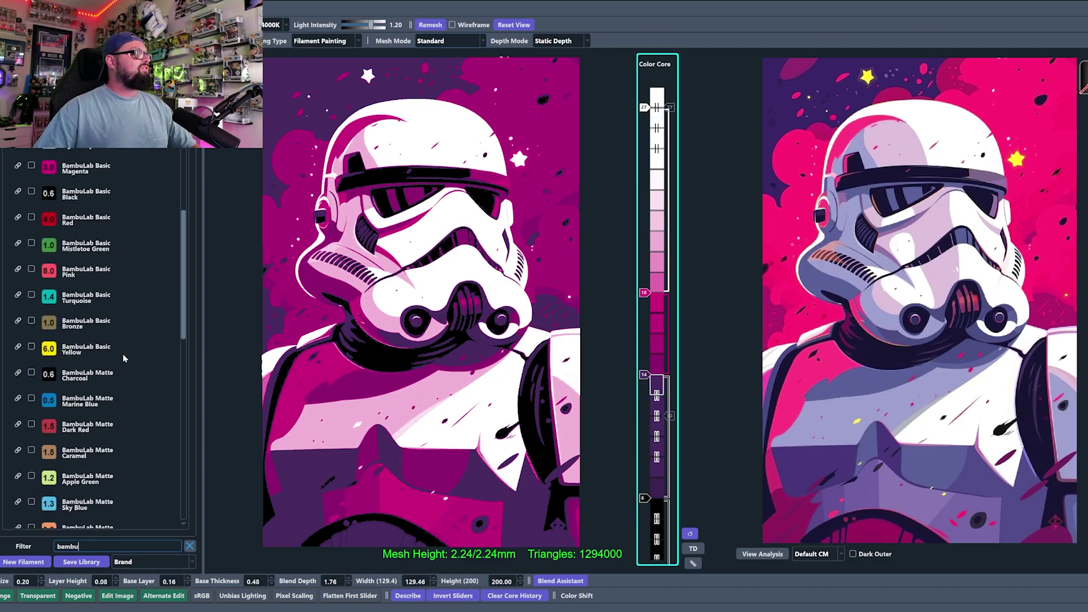
scroll(121, 355, down, 6)
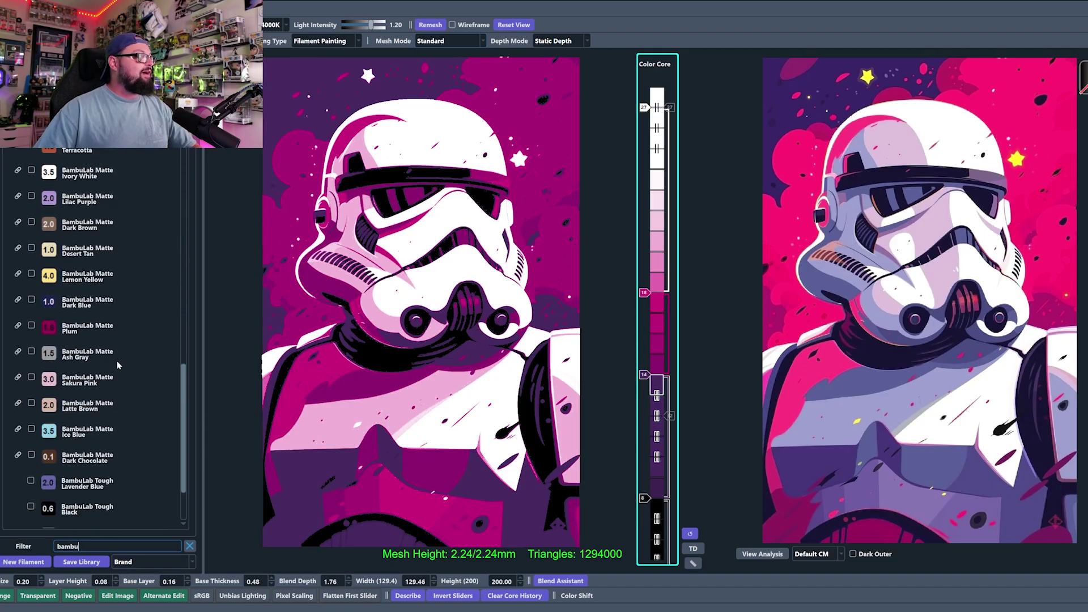
scroll(117, 362, up, 12)
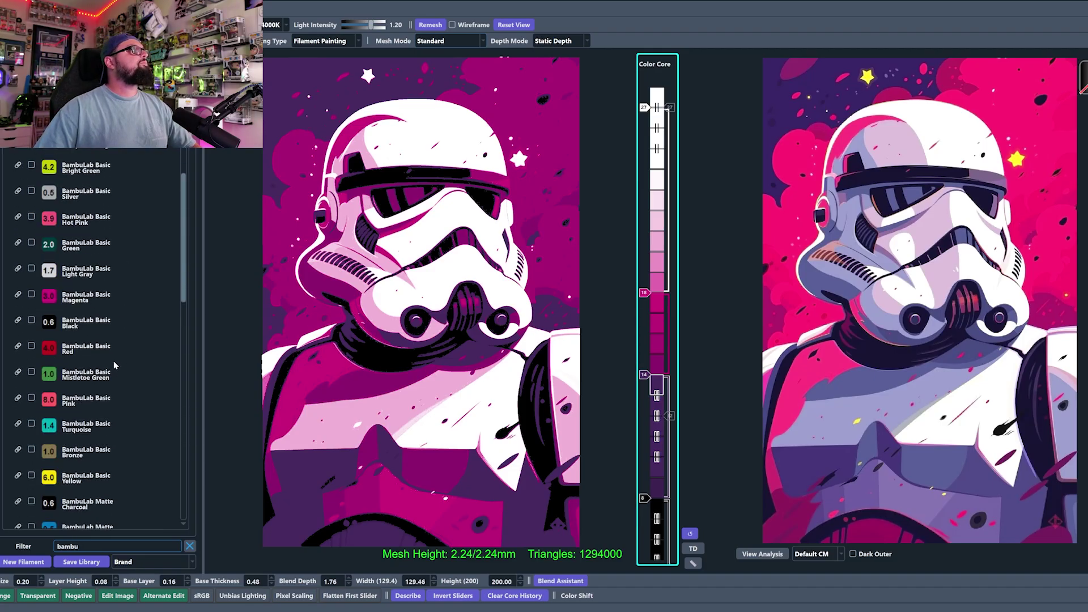
scroll(114, 365, up, 2)
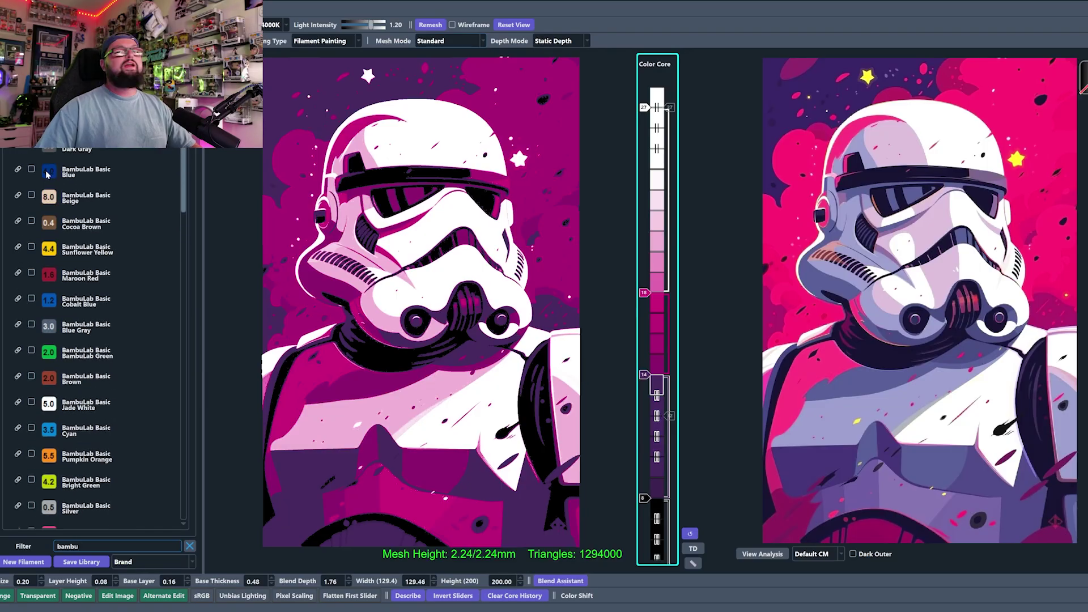
drag(46, 173, 660, 445)
Step: Set the Blue slider to layer 12 and raise the purple slider to layer 15 and Magenta to layer 19
scroll(647, 455, down, 1)
scroll(648, 455, up, 3)
scroll(648, 454, down, 1)
scroll(646, 450, up, 1)
scroll(643, 378, up, 1)
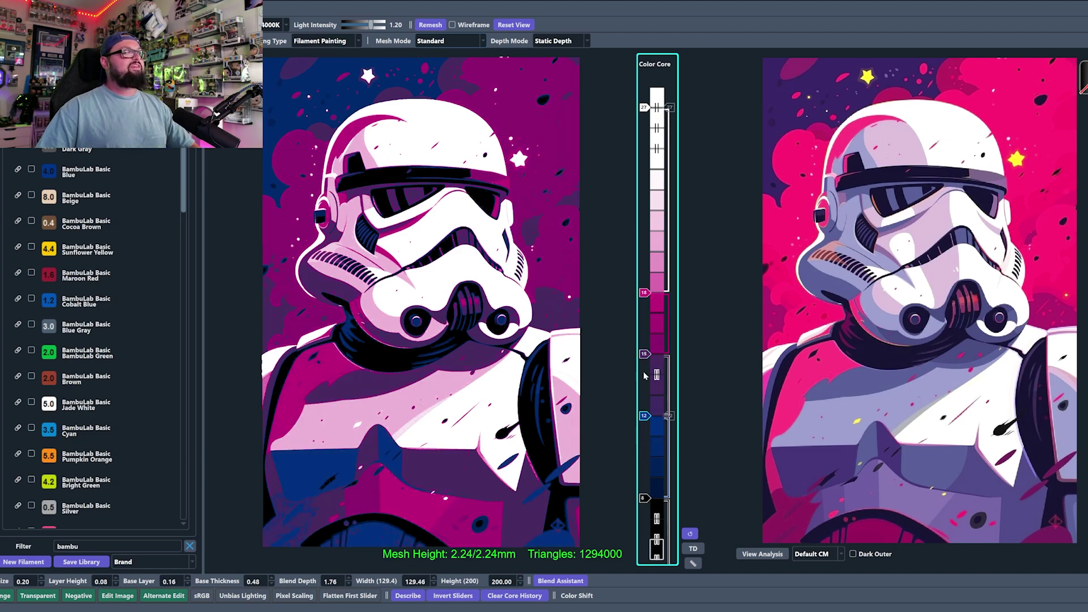
scroll(645, 300, up, 1)
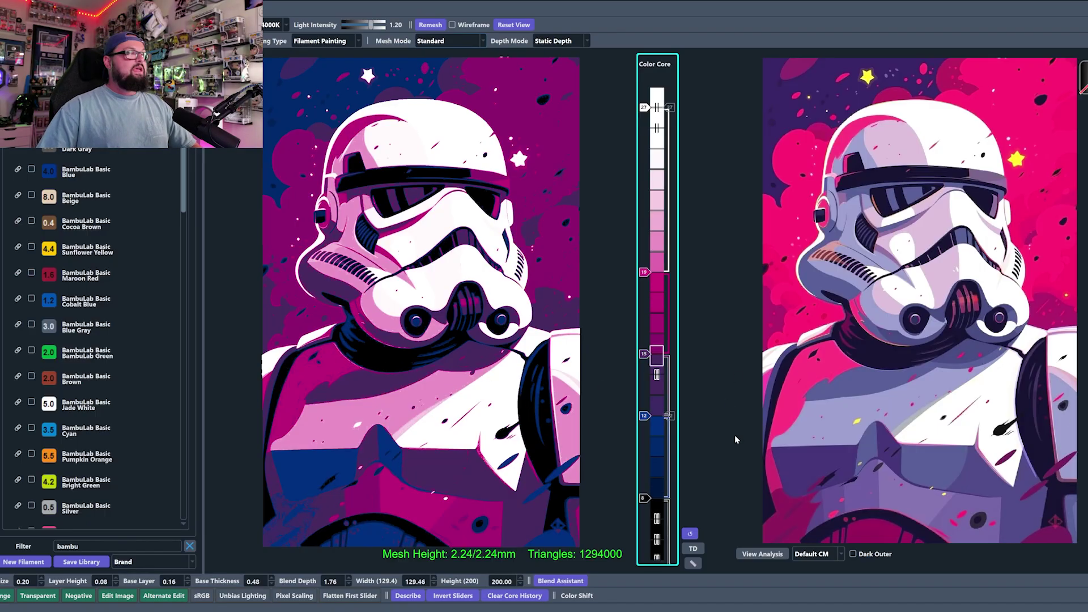
Step: Show the source image in grayscale and return it to full colour
click(1005, 385)
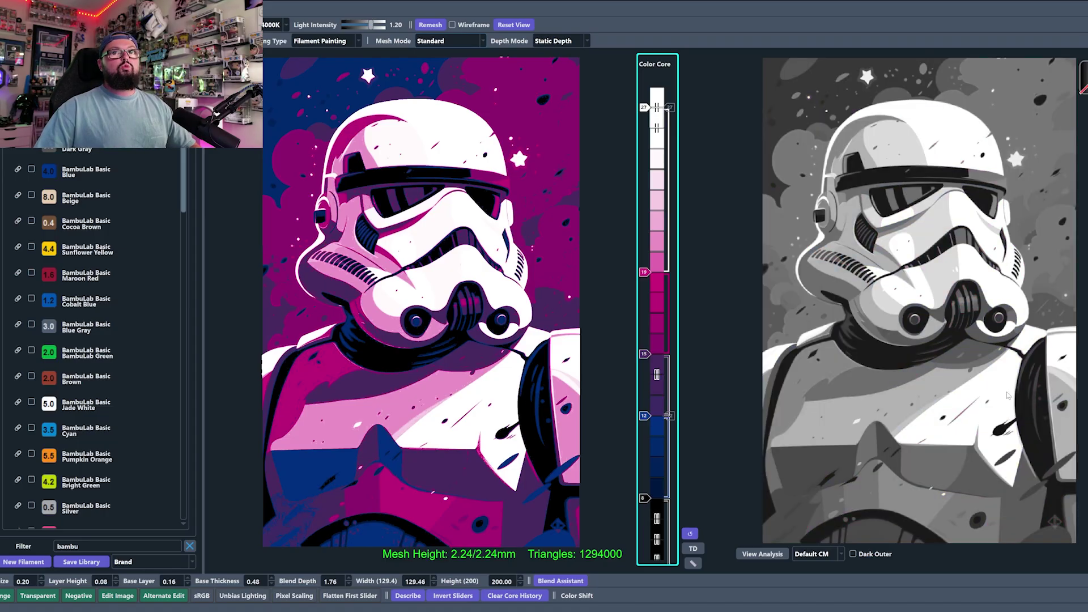
click(1038, 430)
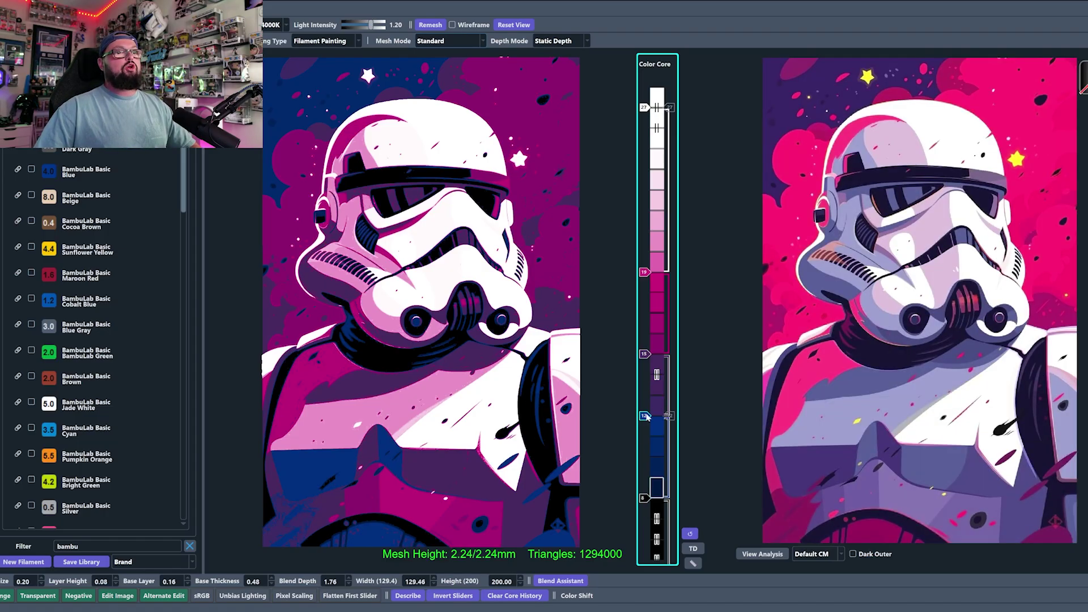
Step: Move the Blue slider up to layer 25 between Magenta and white, and then remove Blue from the Color Core
click(1034, 398)
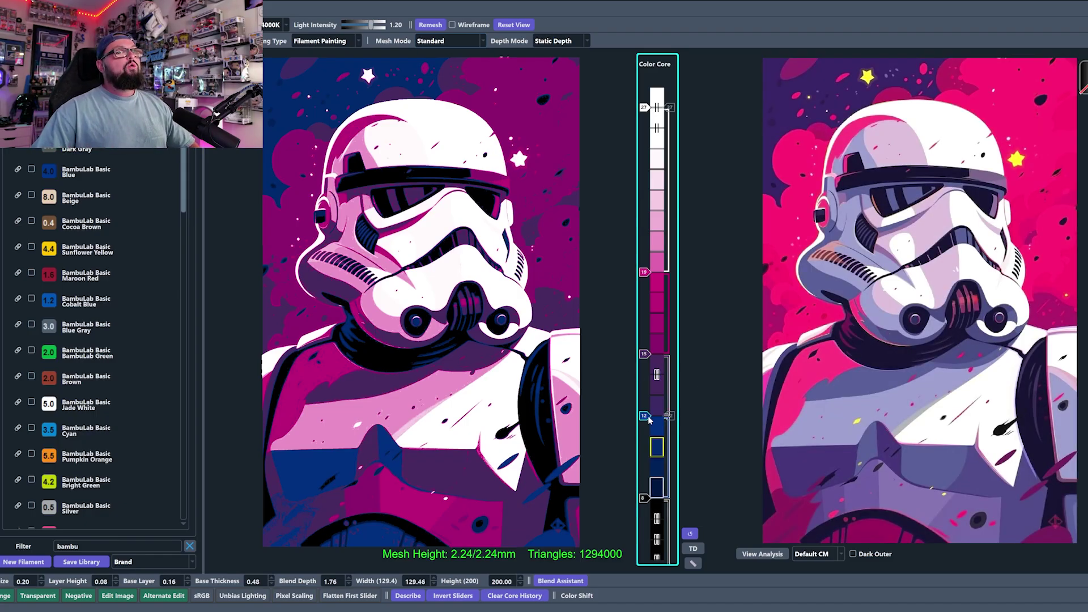
mouse_move(644, 416)
mouse_down()
mouse_move(644, 437)
mouse_move(650, 416)
mouse_up()
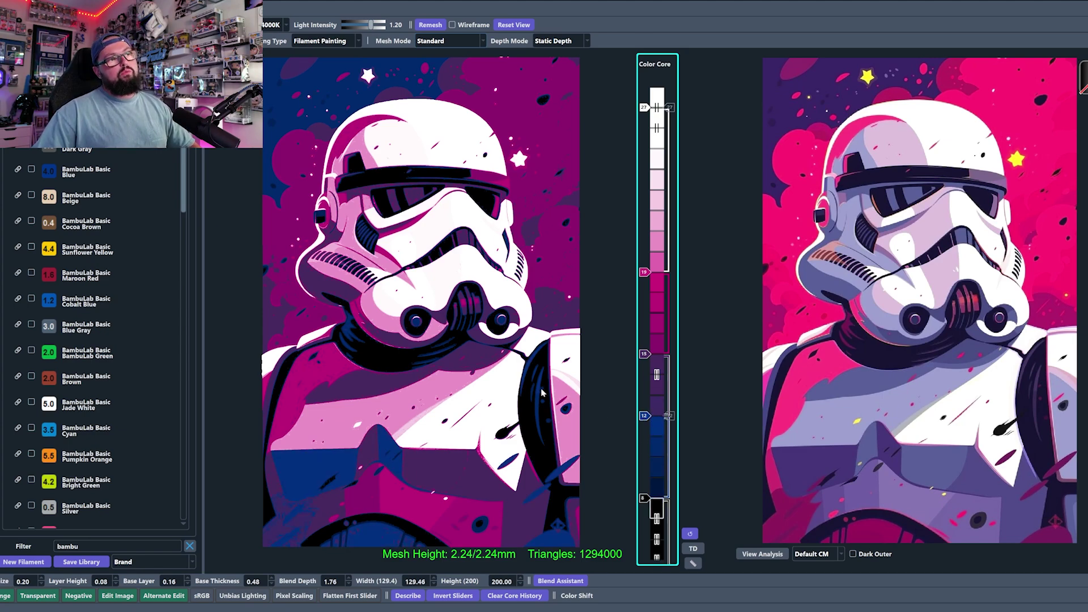
click(654, 250)
drag(653, 249, 650, 156)
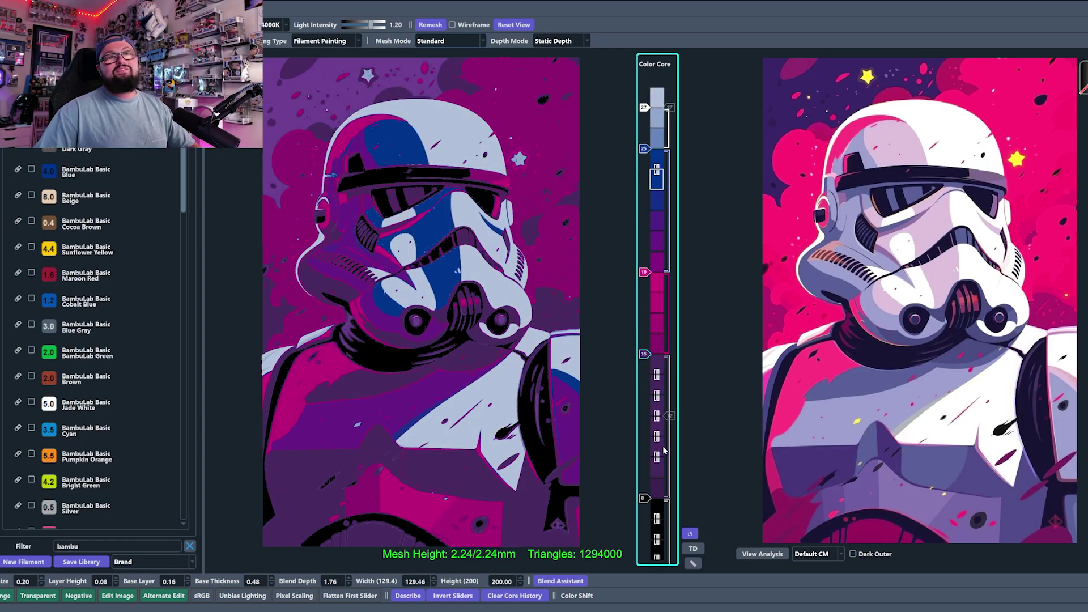
click(644, 148)
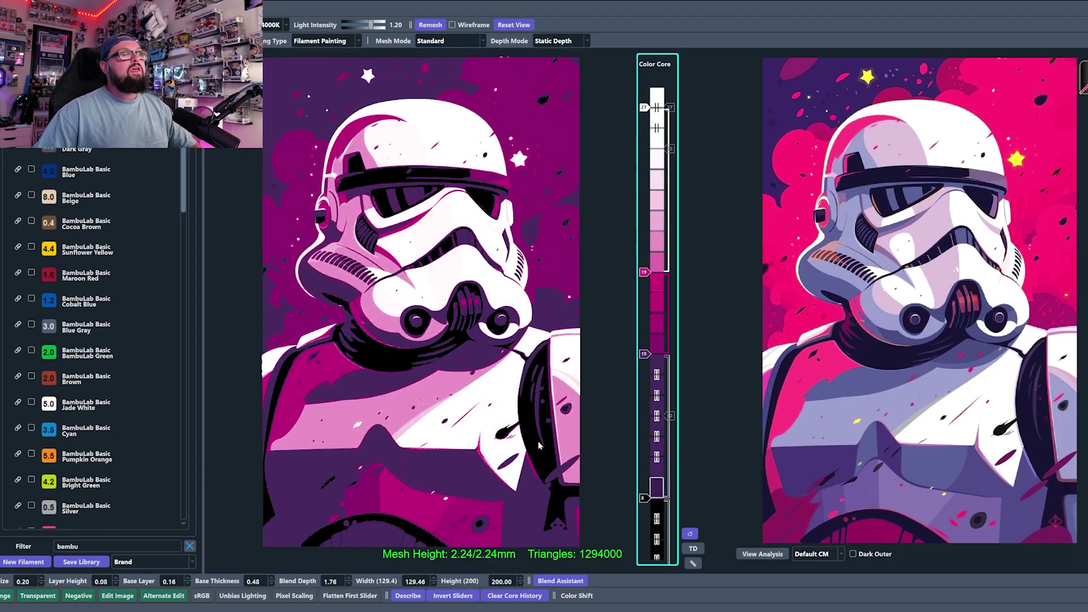
Step: Set the purple slider to layer 14 and the Magenta slider to layer 18, judging against the source image
drag(649, 355, 631, 445)
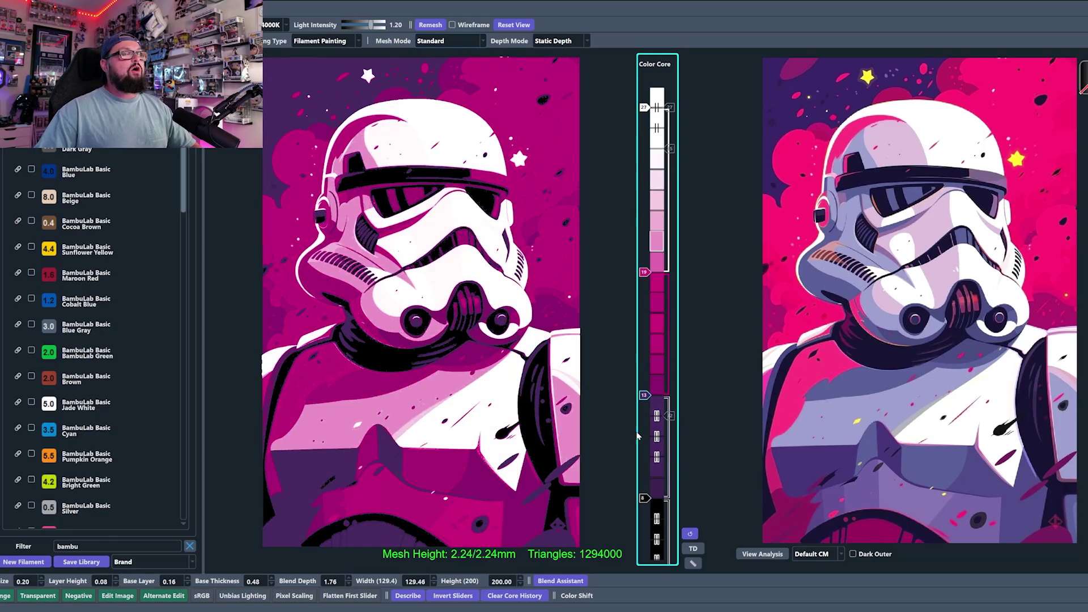
drag(643, 397, 645, 375)
drag(644, 272, 645, 292)
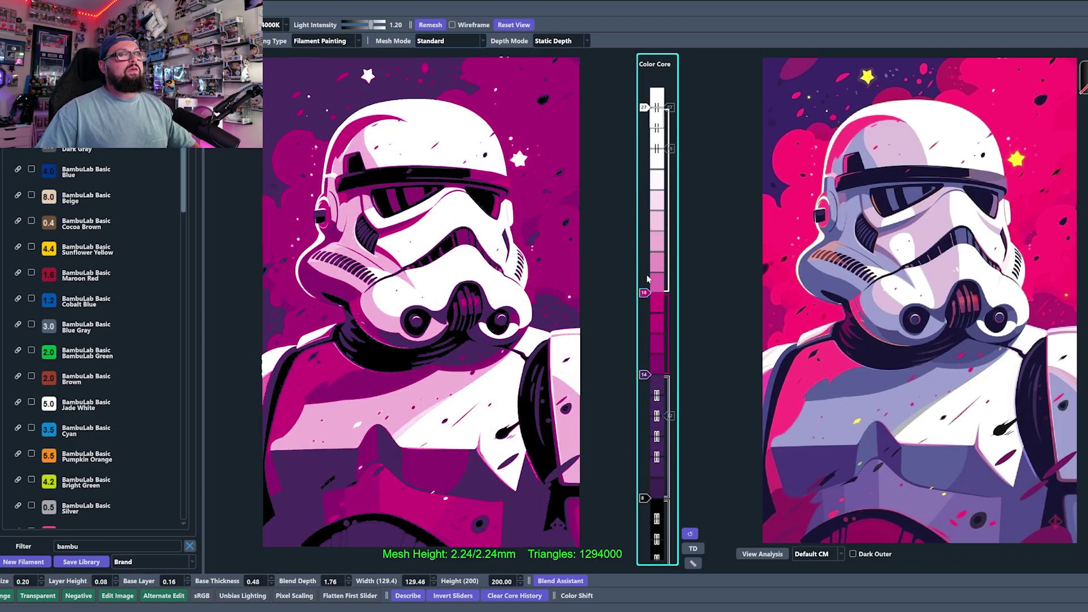
click(1031, 430)
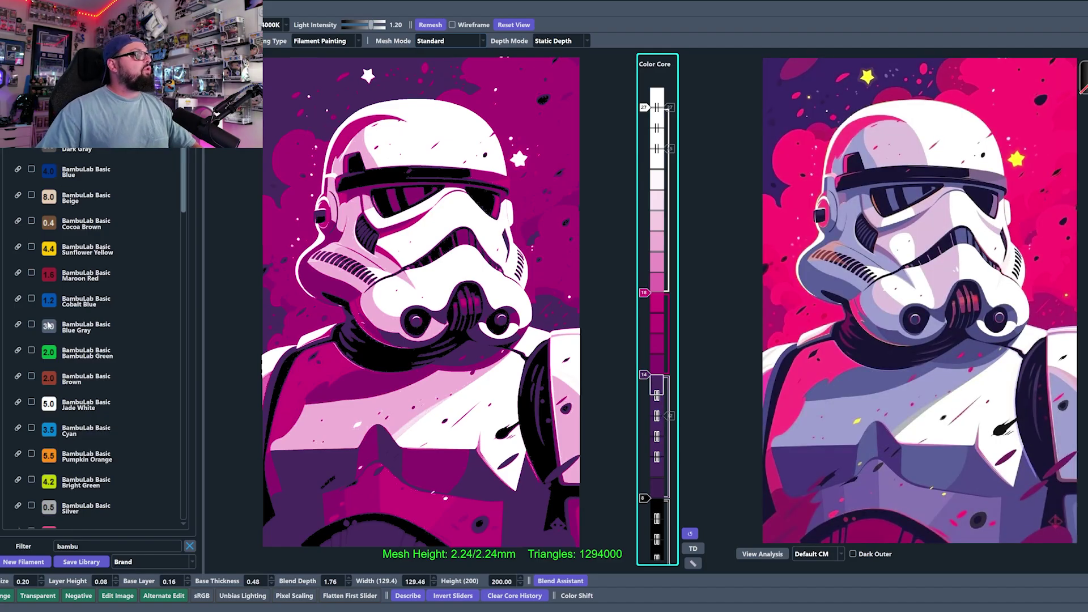
Step: Try BambuLab Basic Blue Gray between Black and purple, raising it to layer 13 with purple at layer 15
click(656, 446)
drag(644, 457, 645, 455)
scroll(644, 375, up, 1)
scroll(645, 437, up, 1)
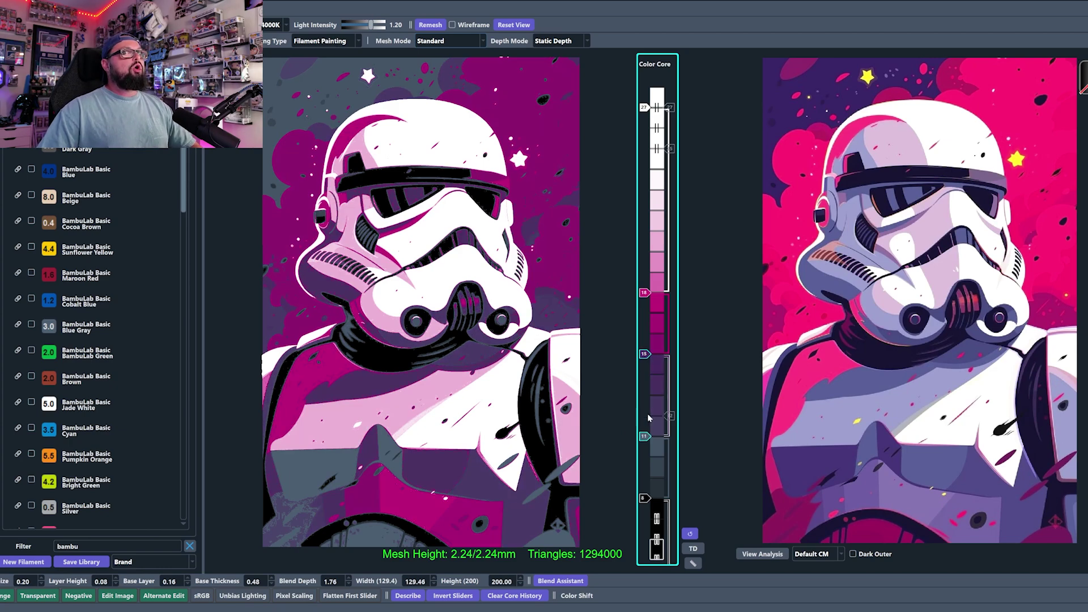
scroll(647, 414, up, 1)
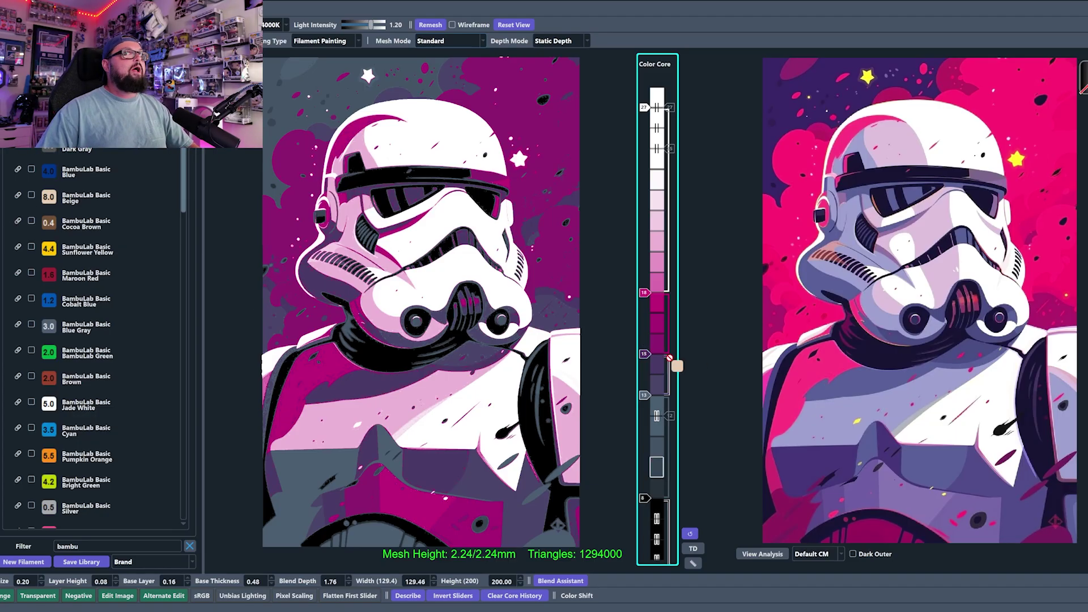
Step: Try BambuLab Basic Beige in place of purple, raise it to layer 16 and remove it from the Color Core
click(652, 356)
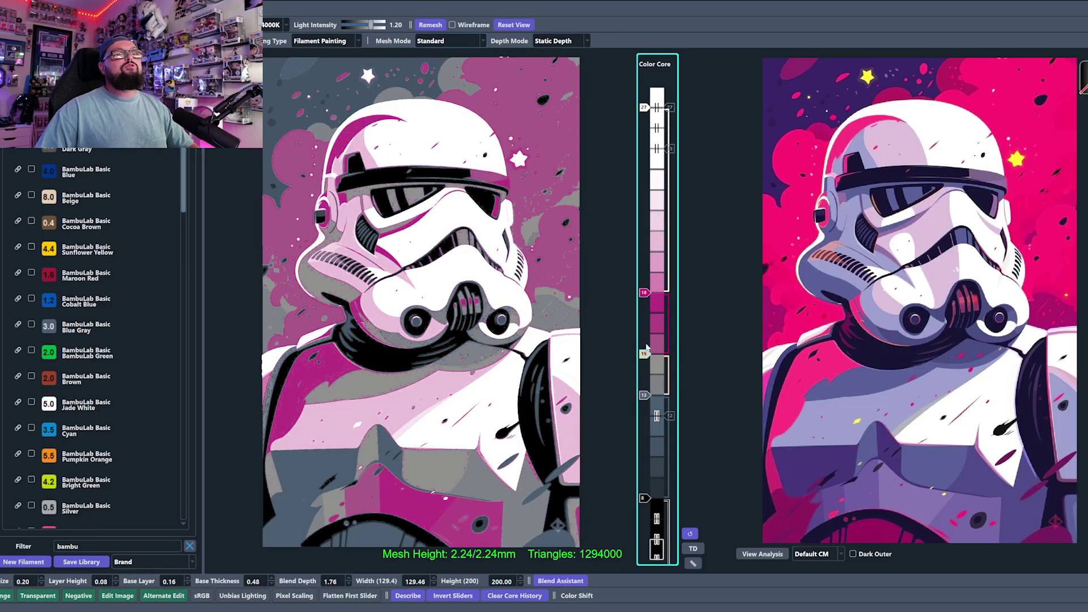
drag(647, 344, 645, 351)
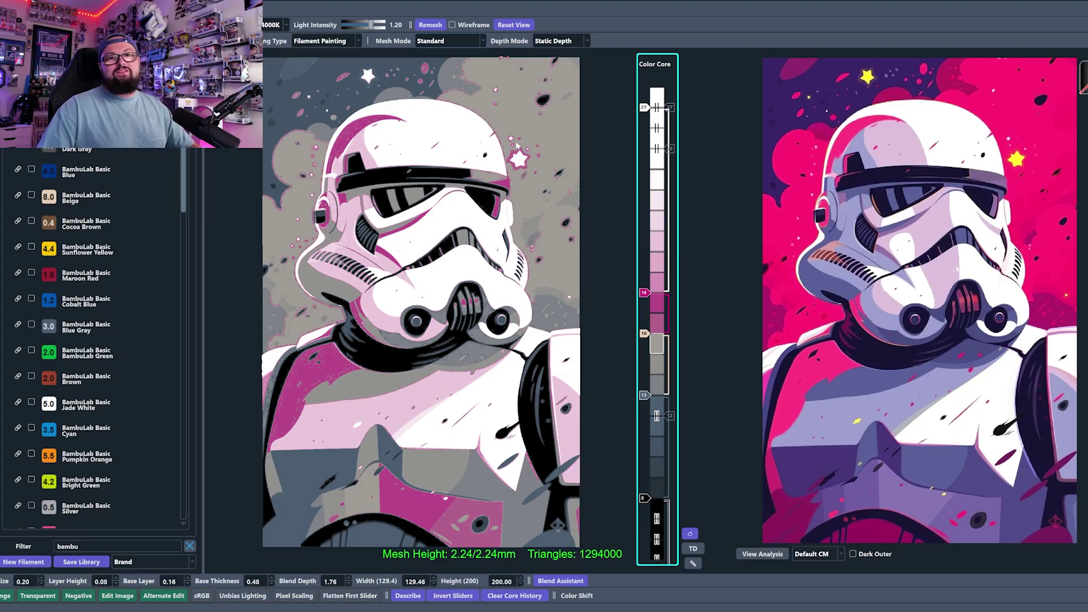
right_click(645, 334)
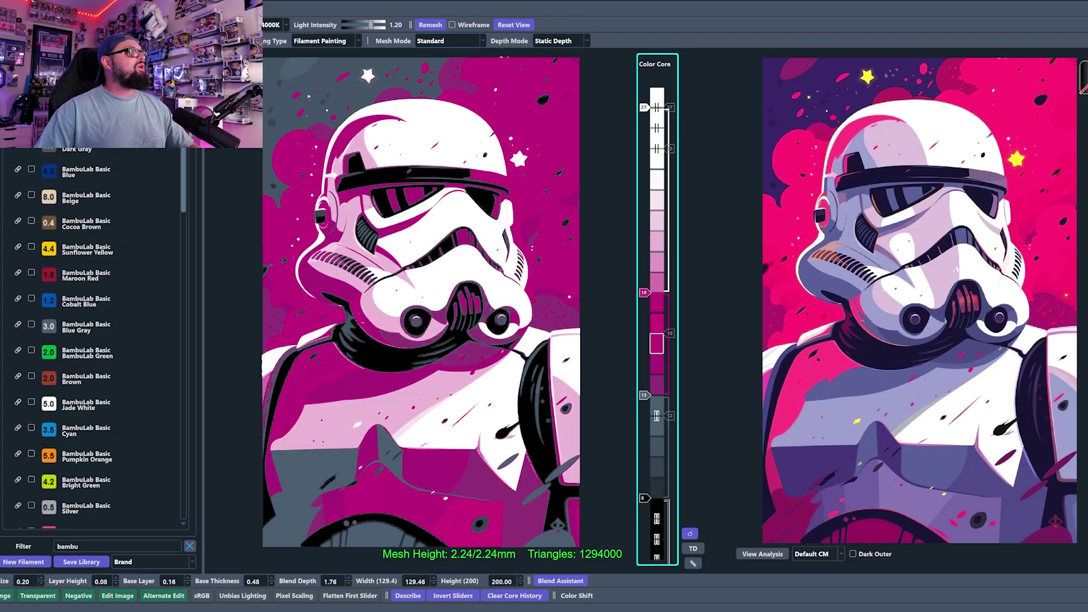
Step: Replace Blue Gray with purple on the layer 13 slider and raise the Black slider to layer 10
click(644, 394)
scroll(642, 293, down, 1)
scroll(643, 294, up, 1)
scroll(648, 398, down, 1)
scroll(647, 401, up, 2)
scroll(648, 402, down, 1)
click(644, 499)
scroll(644, 500, up, 1)
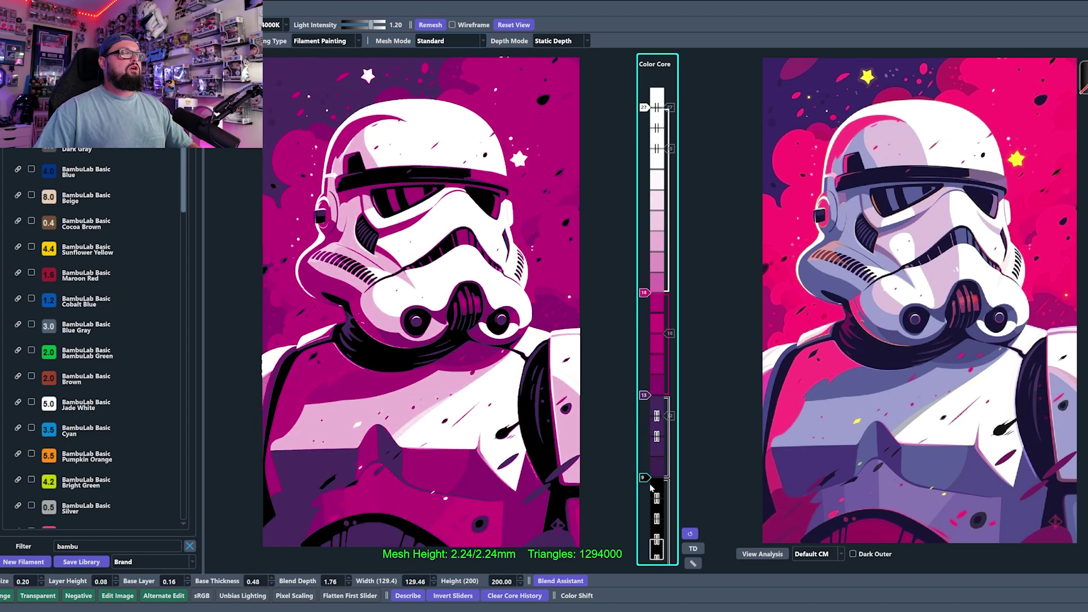
drag(649, 488, 646, 457)
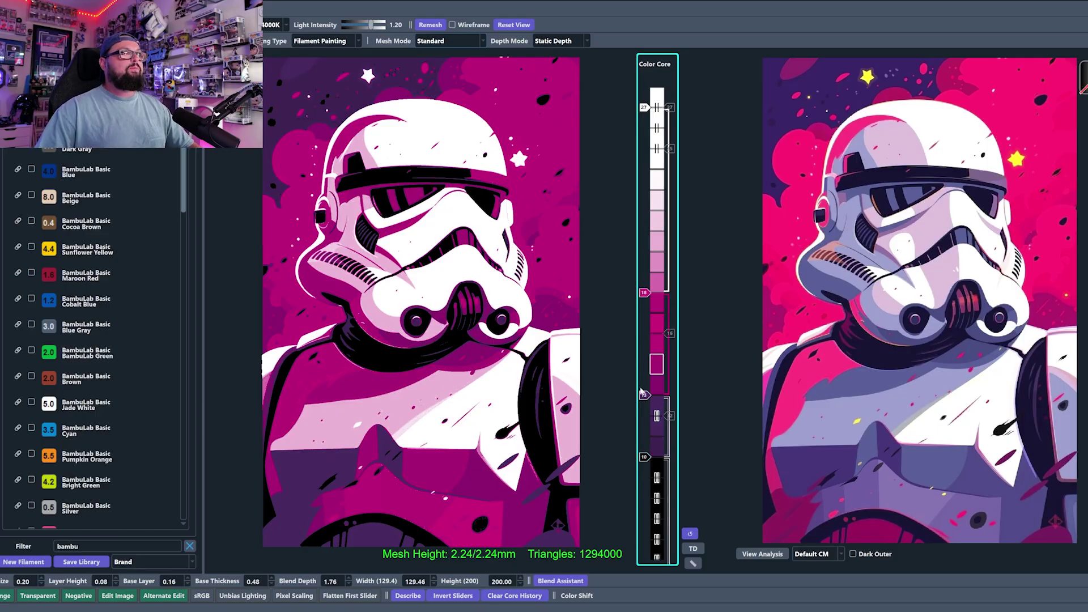
Step: Raise the purple slider to layer 14 and the Magenta slider to layer 20
scroll(646, 397, up, 1)
scroll(646, 397, down, 1)
scroll(646, 397, up, 1)
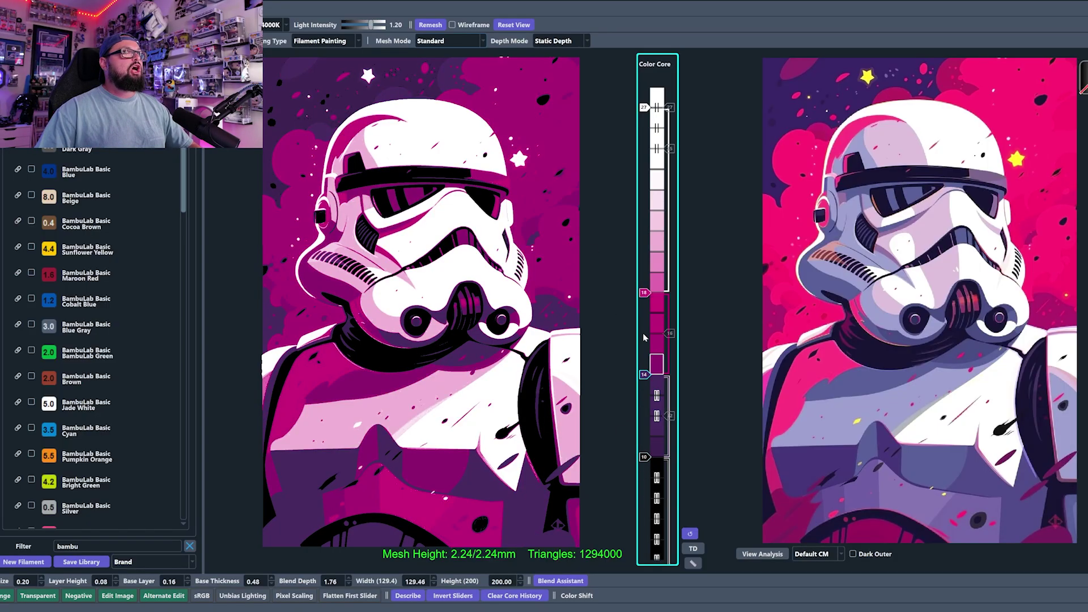
scroll(646, 297, up, 2)
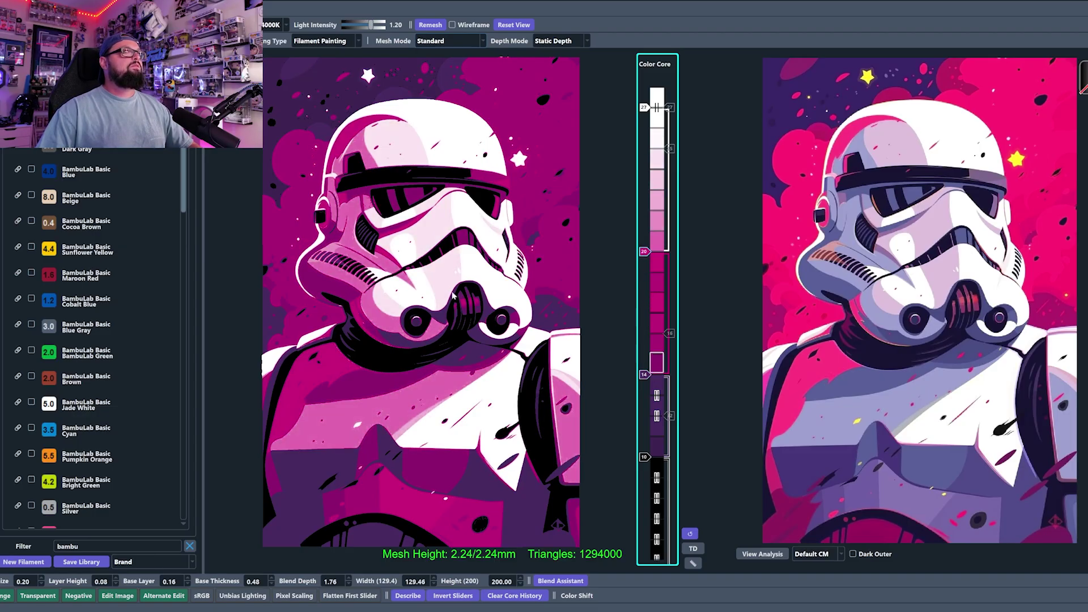
scroll(381, 308, down, 2)
scroll(380, 308, down, 1)
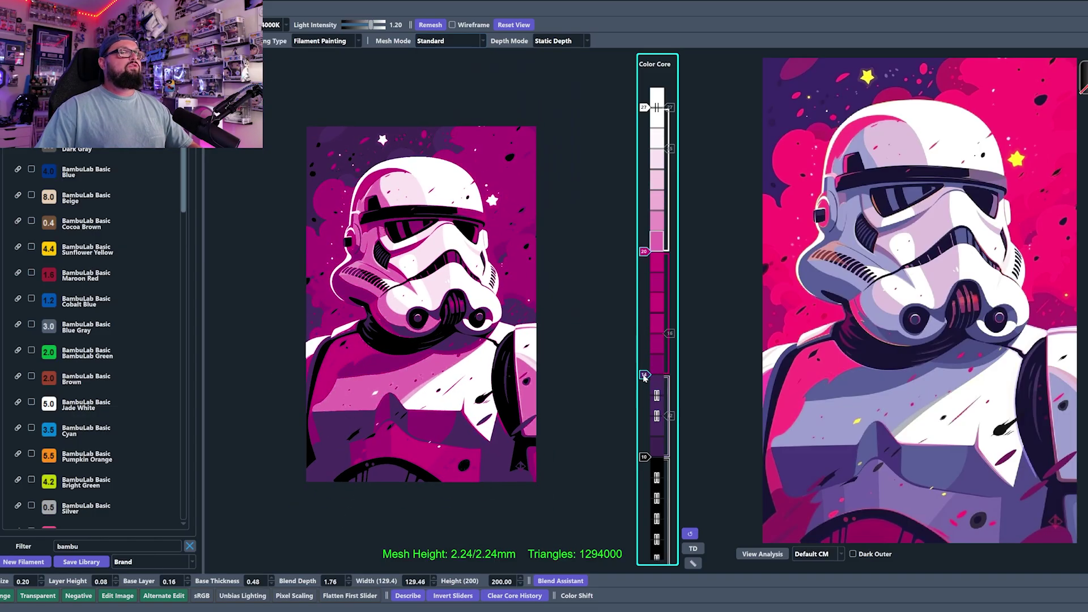
Step: Replace the white filament at the top of the Color Core with BambuLab Basic Sunflower Yellow and set the Blend Depth to 1.92
drag(50, 253, 646, 114)
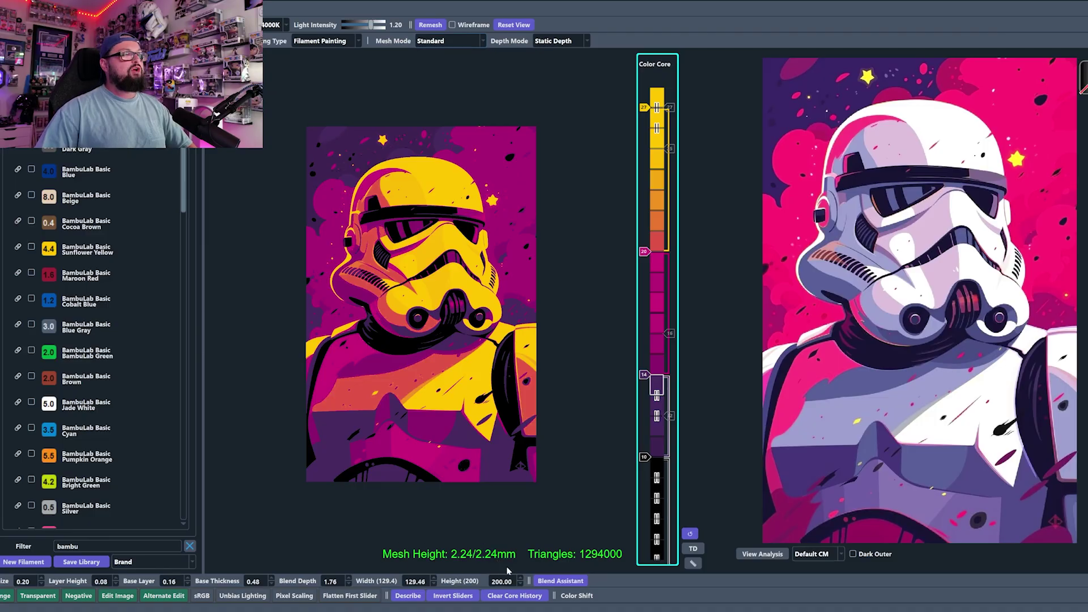
click(348, 579)
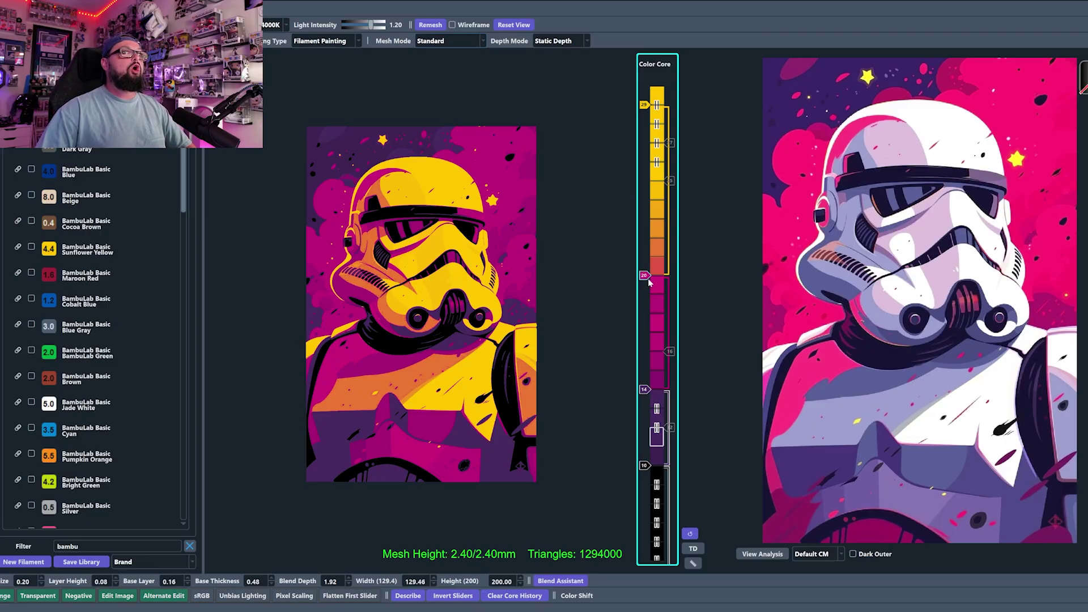
Step: Raise the Magenta slider to layer 21 and examine the shading on the stormtrooper's chest up close
drag(648, 283, 637, 256)
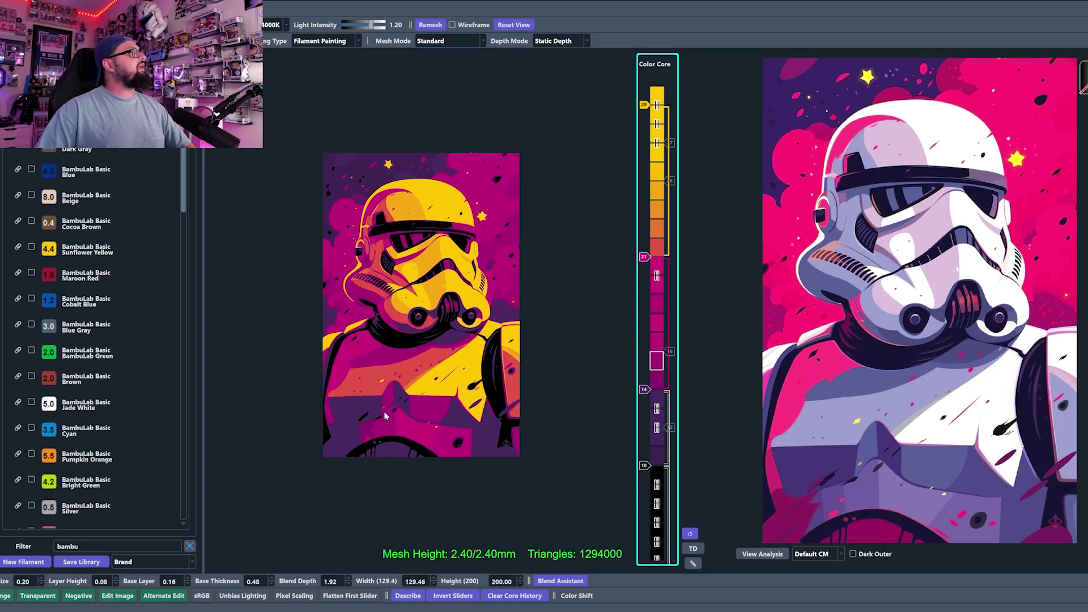
scroll(356, 429, up, 3)
drag(384, 423, 431, 393)
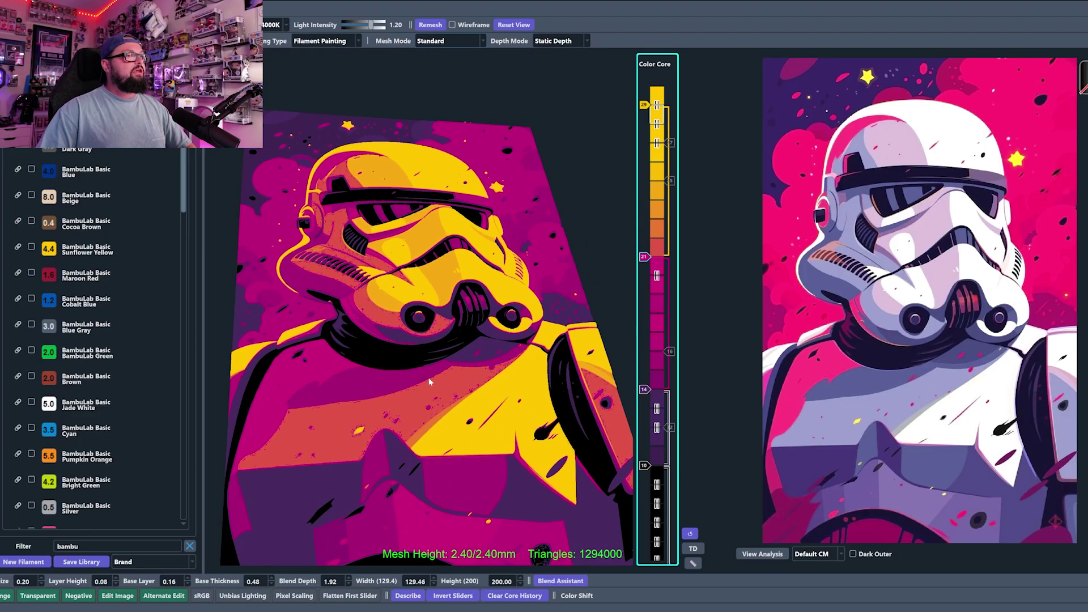
scroll(422, 389, up, 10)
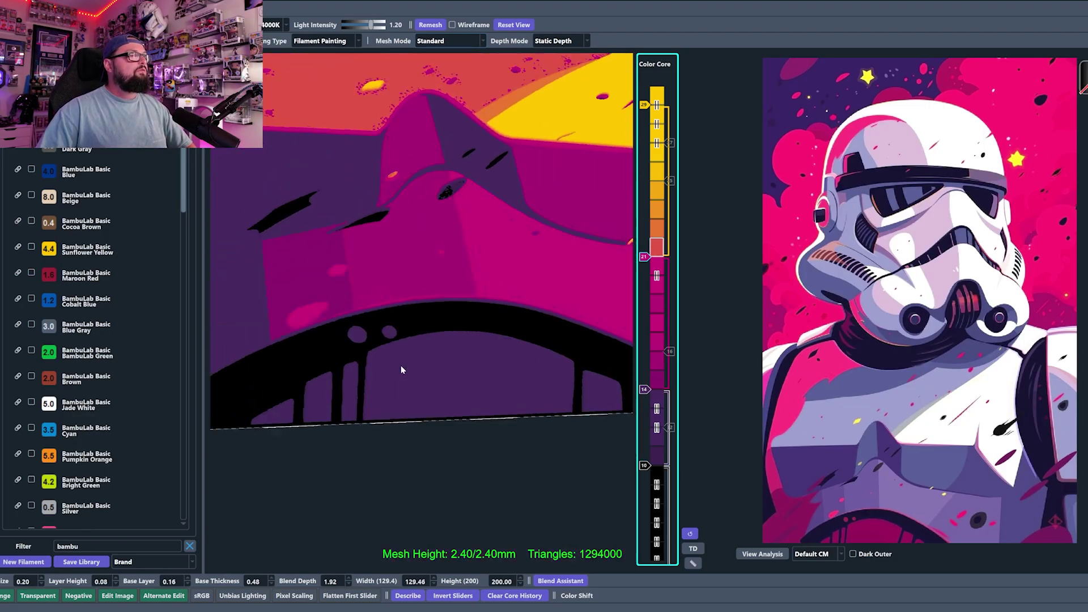
right_drag(401, 378, 400, 413)
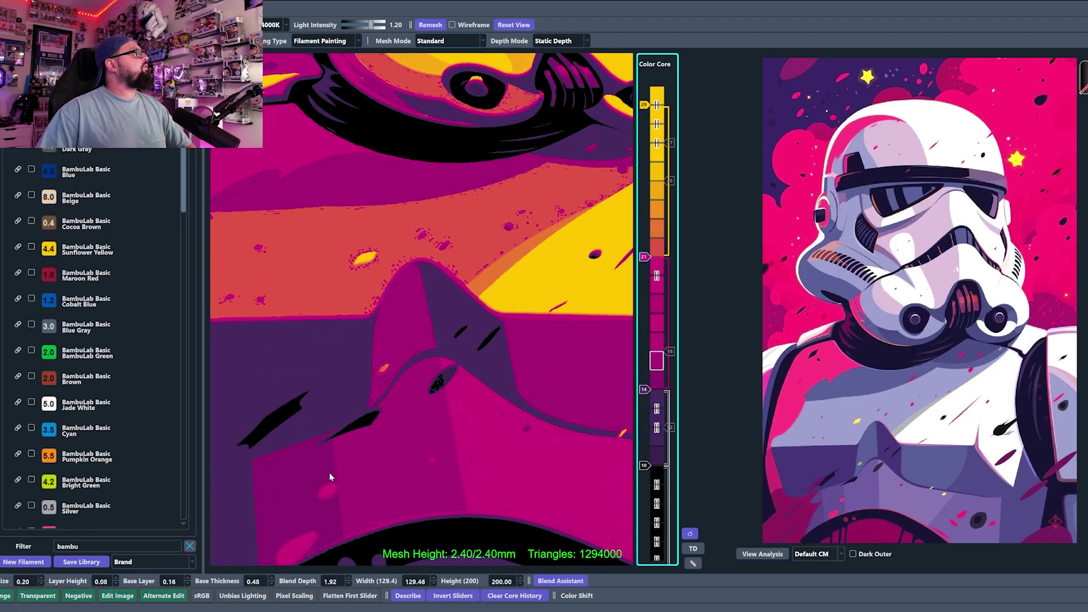
scroll(357, 496, up, 2)
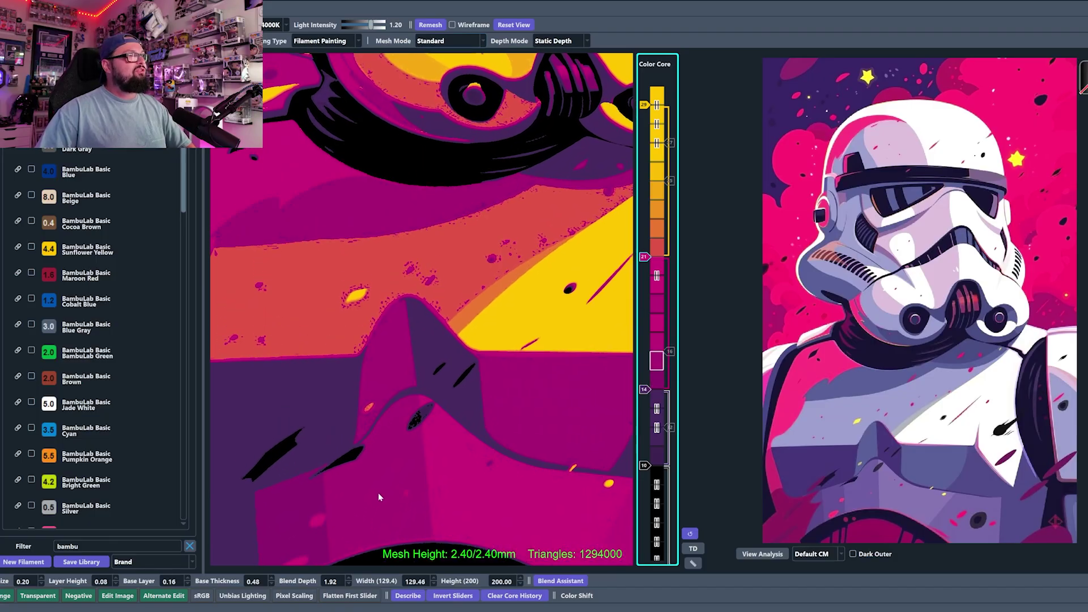
scroll(458, 472, down, 5)
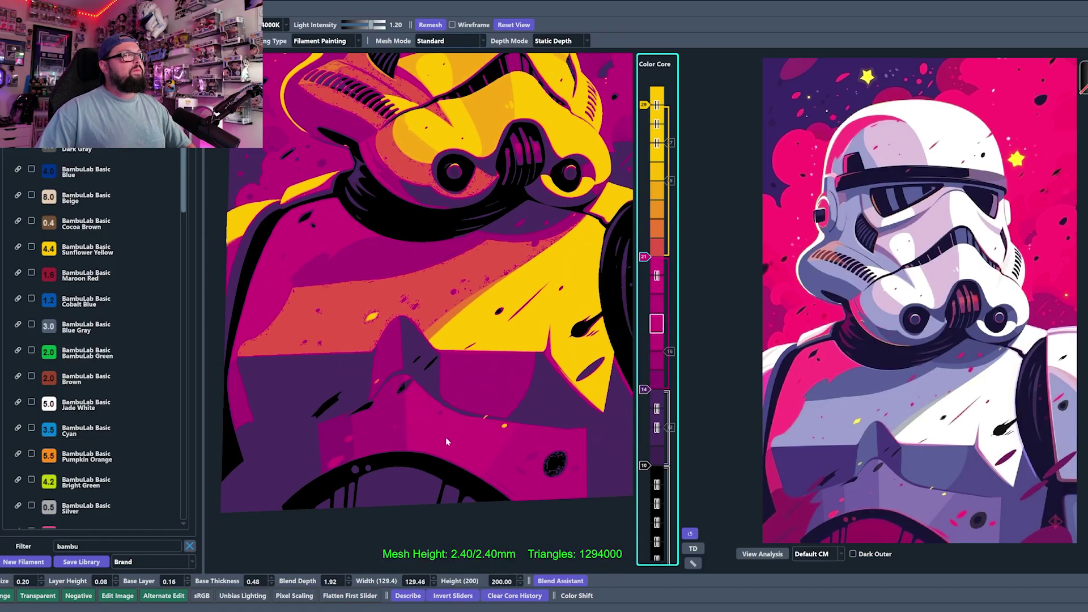
scroll(347, 263, down, 3)
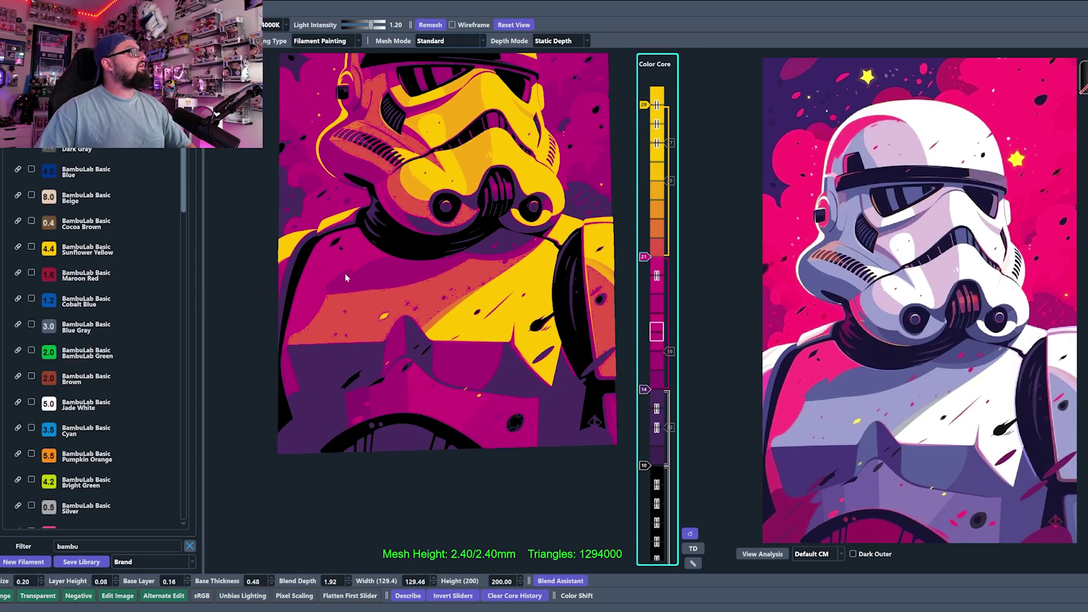
scroll(348, 282, down, 5)
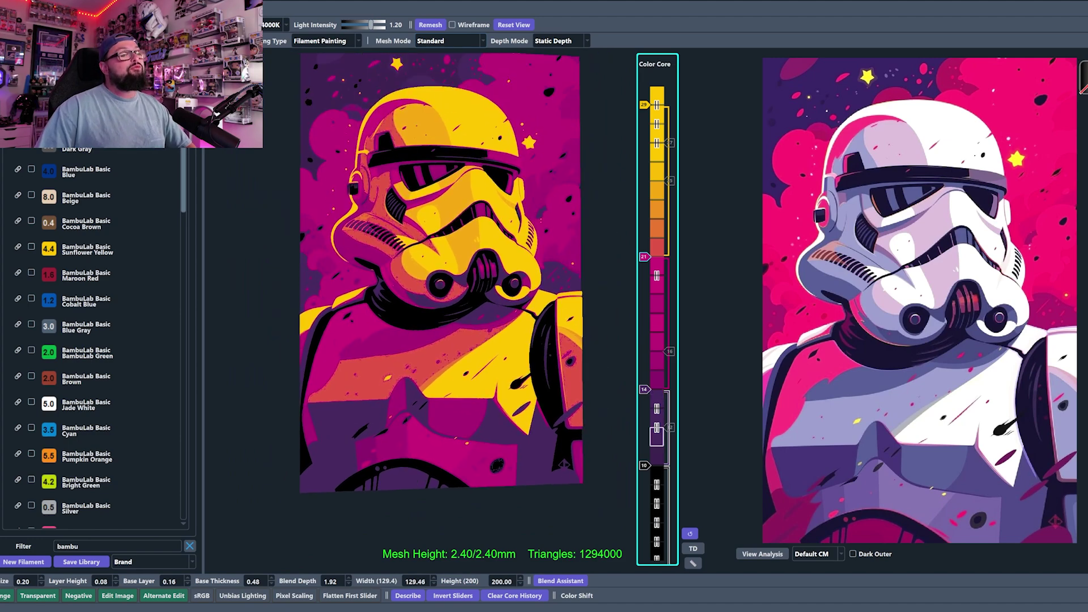
Step: Compare Blend Depth 1.76 against 1.92, and Jade White against Sunflower Yellow as the top filament
click(348, 583)
click(348, 583)
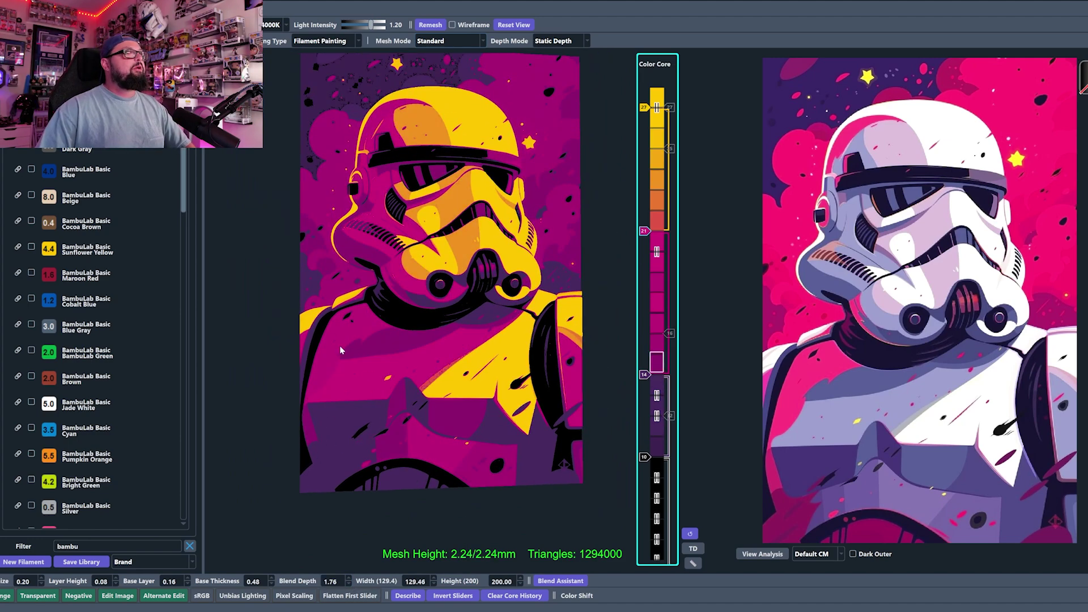
click(347, 578)
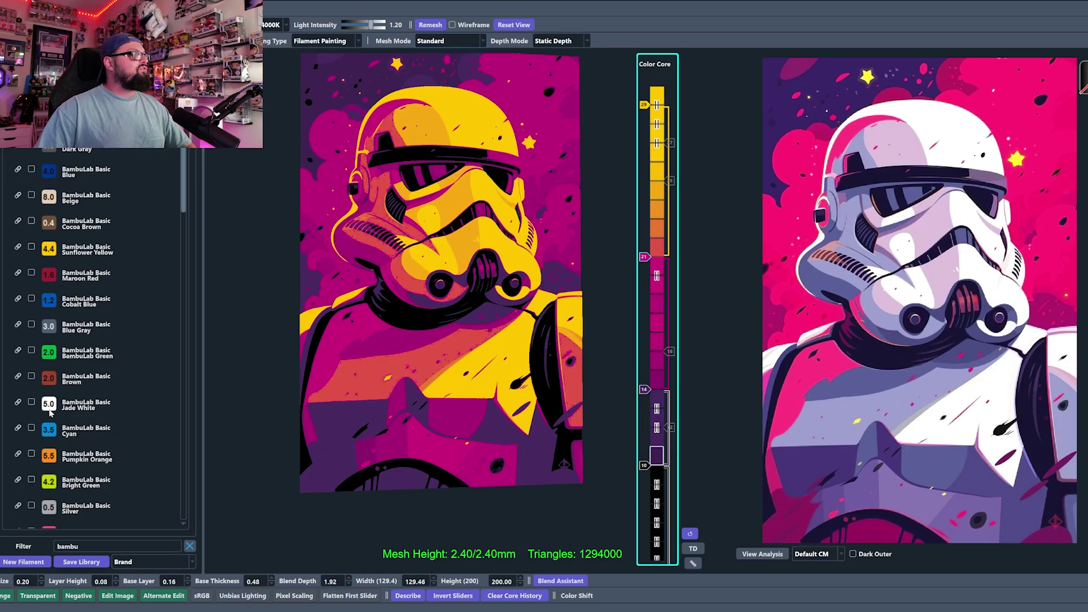
click(645, 106)
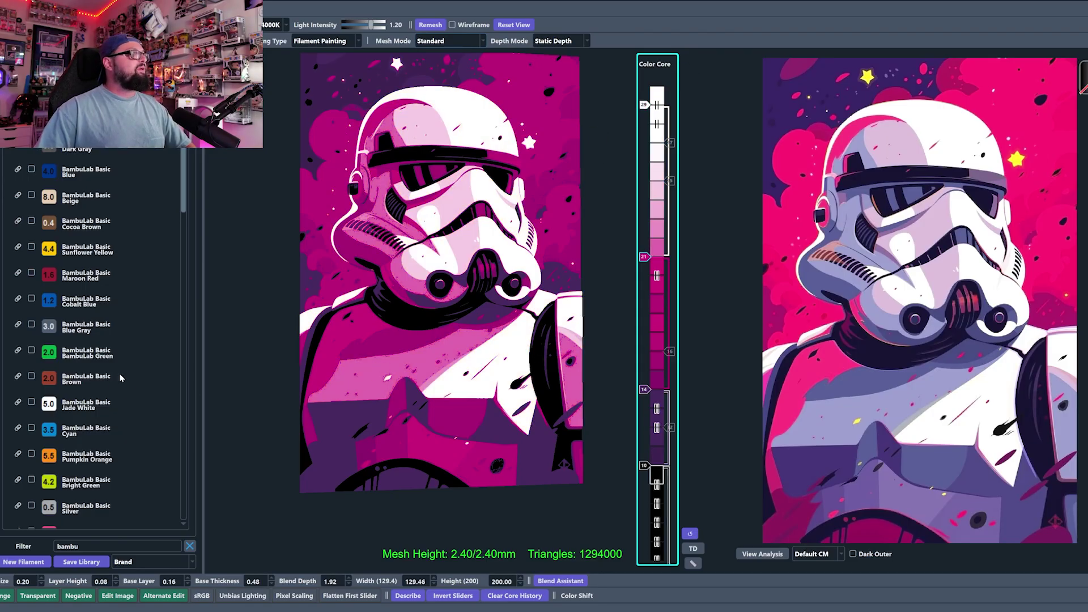
drag(44, 251, 650, 110)
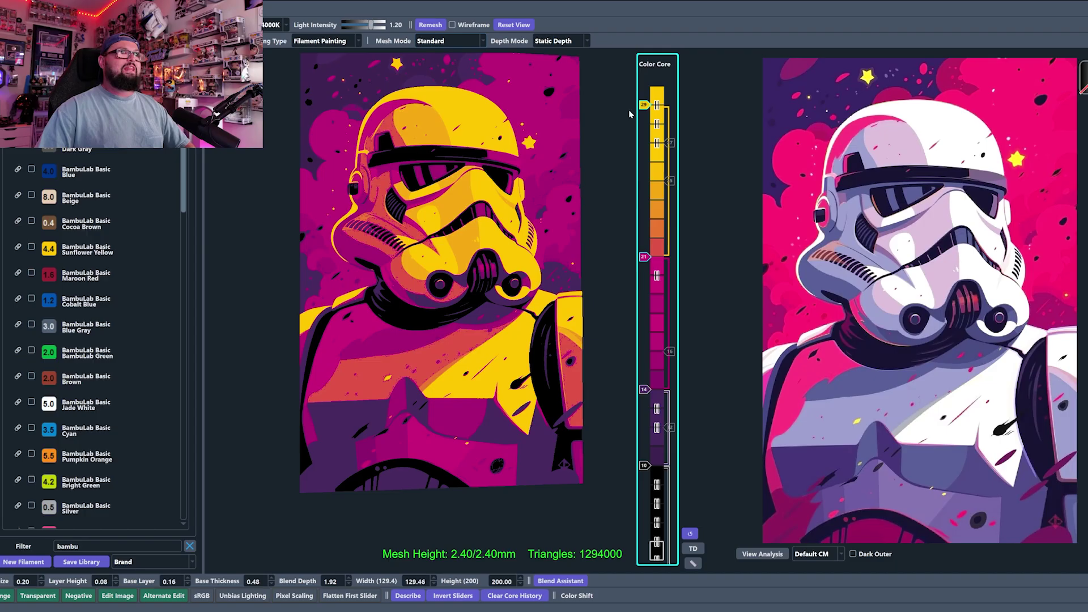
Step: Set the Blend Depth to 2.64 and raise the purple slider to layer 17 and Magenta to layer 25
click(350, 579)
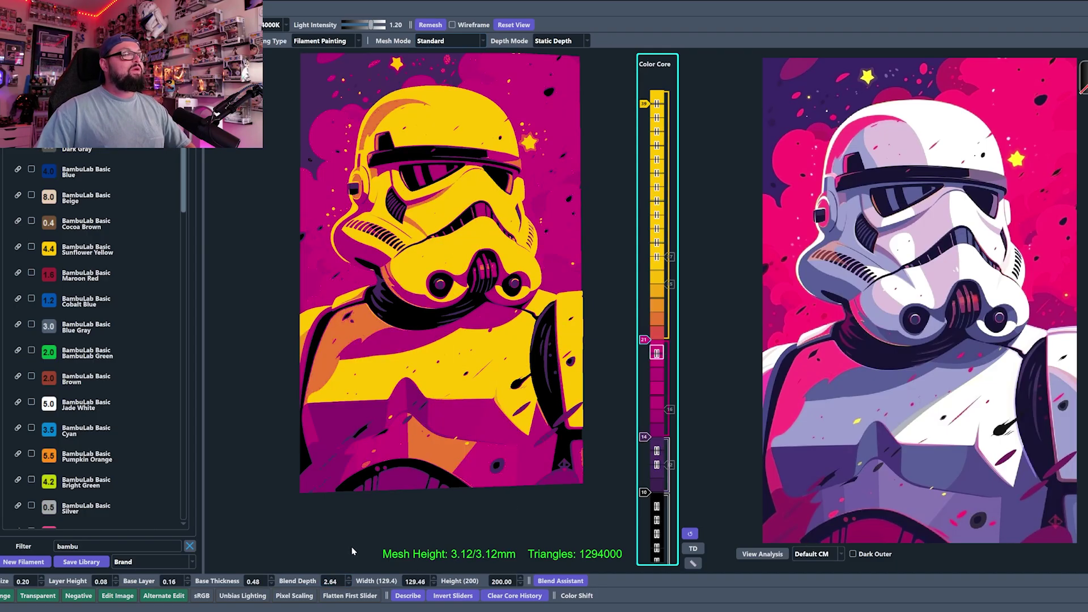
scroll(644, 339, up, 4)
scroll(643, 428, up, 3)
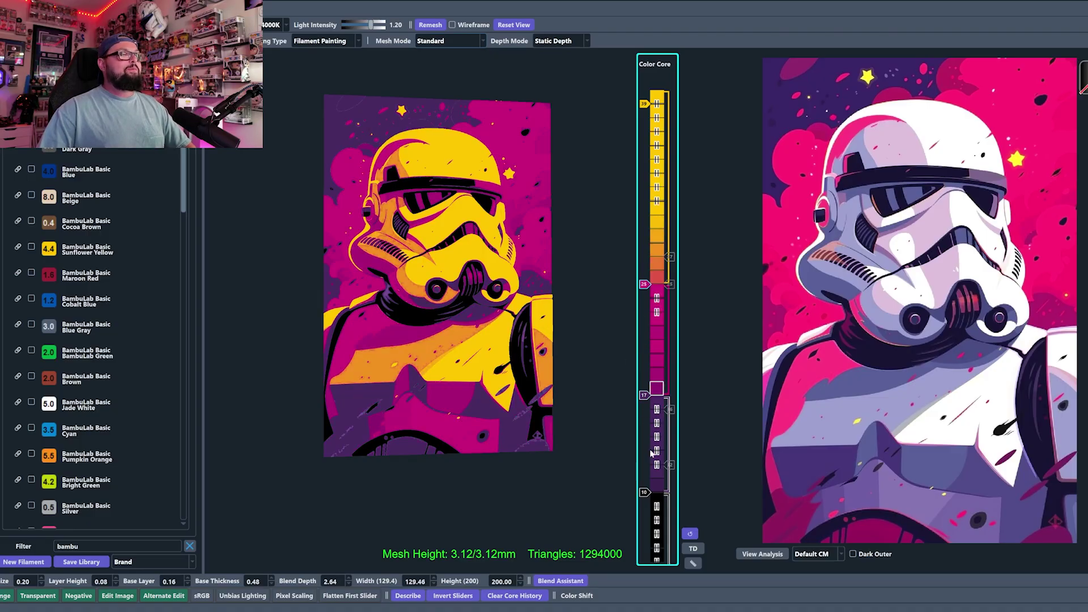
Step: Set the Black slider to layer 12, purple to layer 18 and Magenta to layer 26
scroll(646, 493, up, 2)
scroll(644, 383, up, 1)
scroll(647, 286, up, 1)
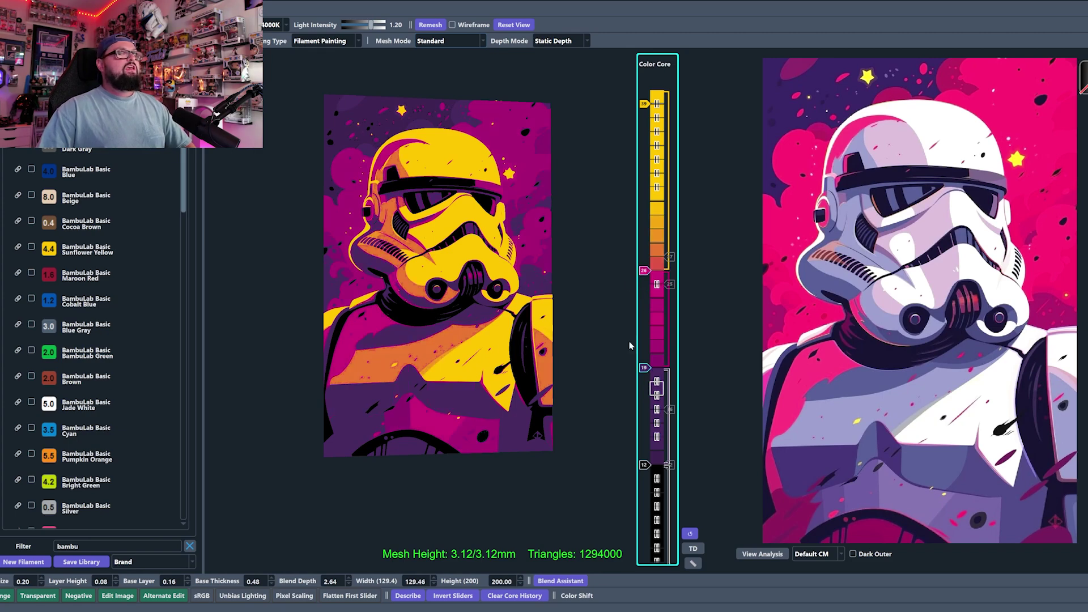
scroll(648, 372, down, 1)
scroll(640, 273, up, 1)
scroll(640, 273, down, 1)
scroll(520, 391, down, 1)
mouse_move(520, 391)
mouse_down()
mouse_move(510, 396)
mouse_move(520, 404)
mouse_move(516, 380)
mouse_up()
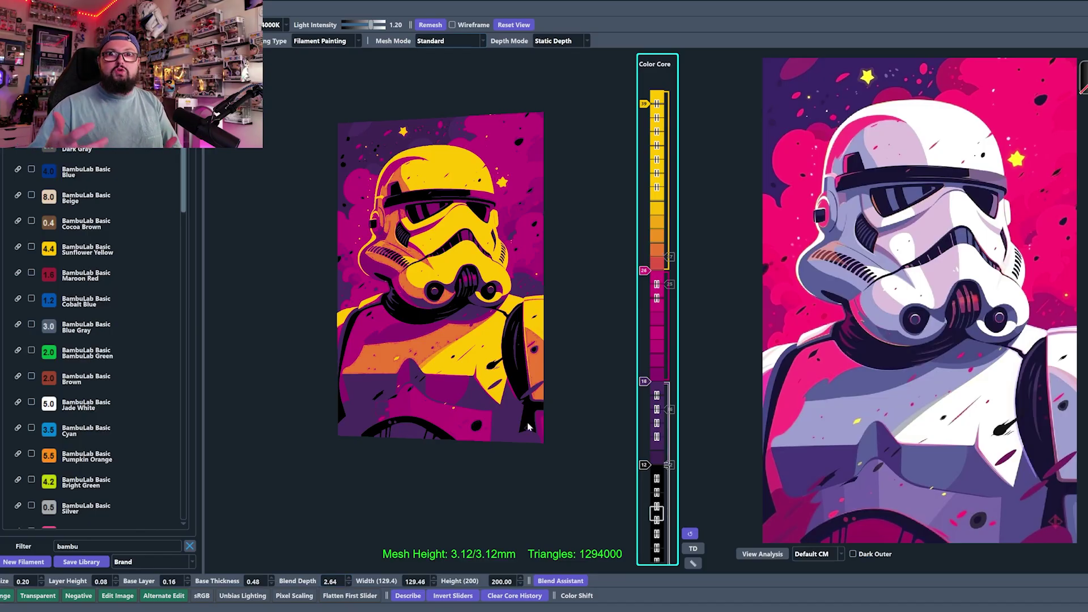
Step: Set the Blend Depth to 1.76, then lower the Black slider to layer 8, purple to layer 12 and Magenta to layer 19
click(349, 584)
click(349, 584)
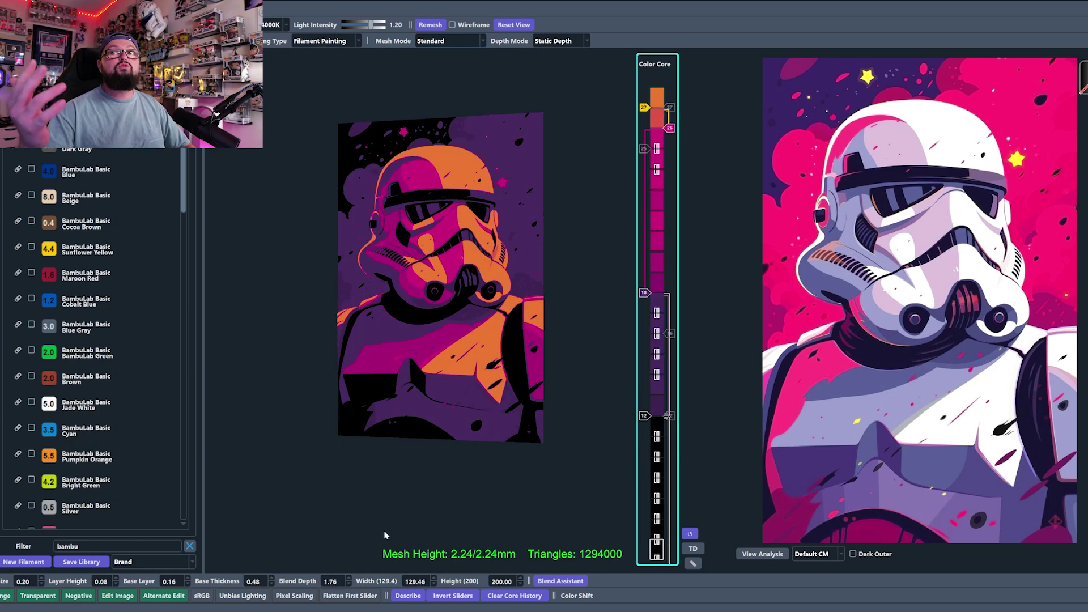
drag(644, 416, 644, 498)
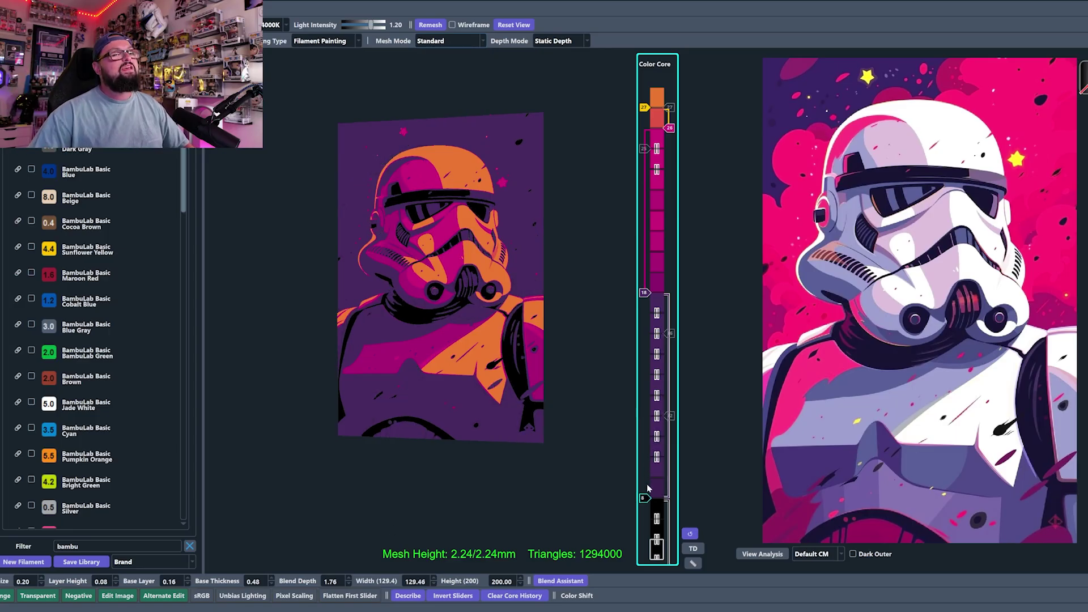
drag(644, 293, 646, 478)
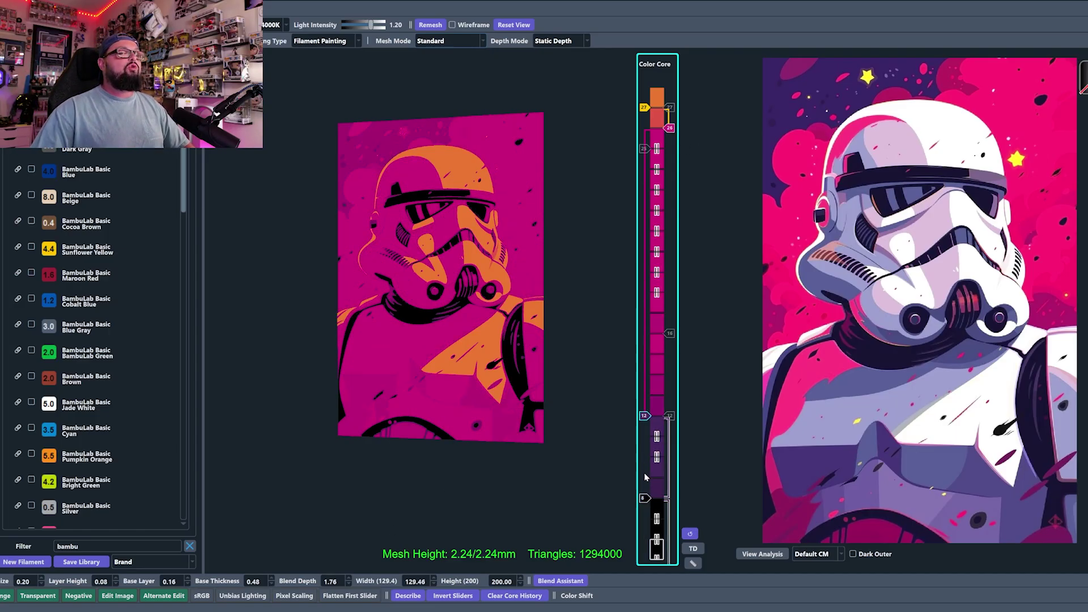
drag(669, 128, 669, 272)
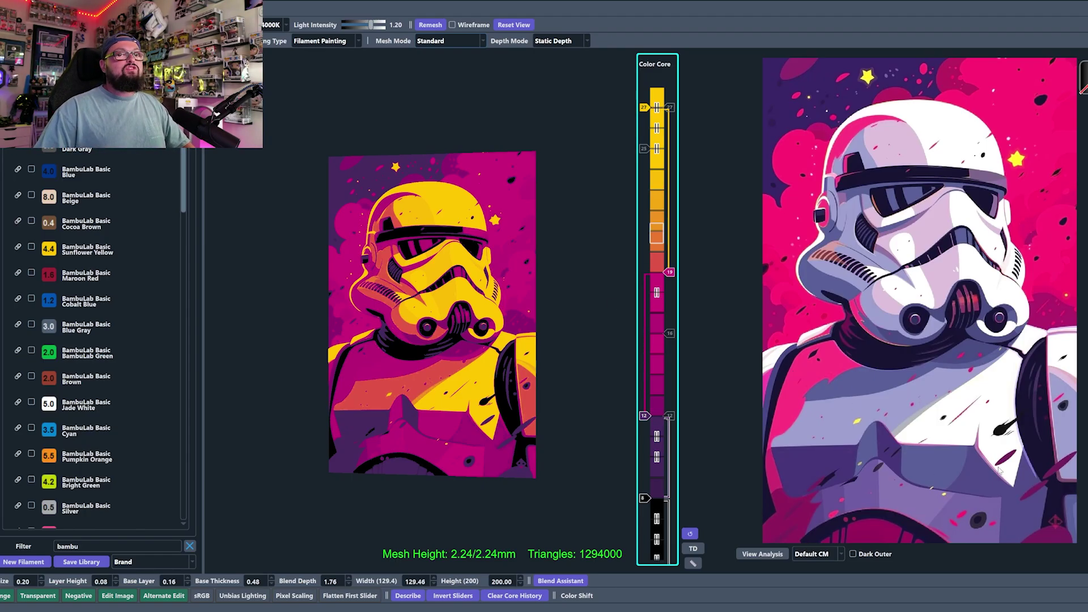
Step: Switch the stormtrooper source image between colour and greyscale to compare the brightness of the helmet, chest and background
click(1027, 358)
click(963, 256)
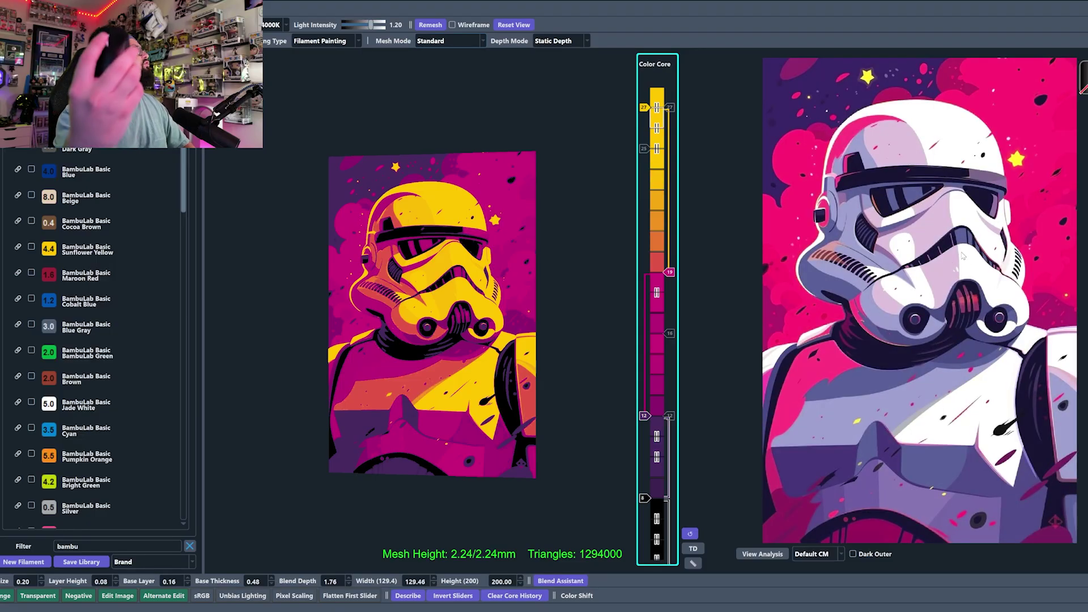
click(963, 256)
click(963, 256)
click(963, 256)
click(963, 256)
click(962, 257)
click(963, 256)
click(913, 202)
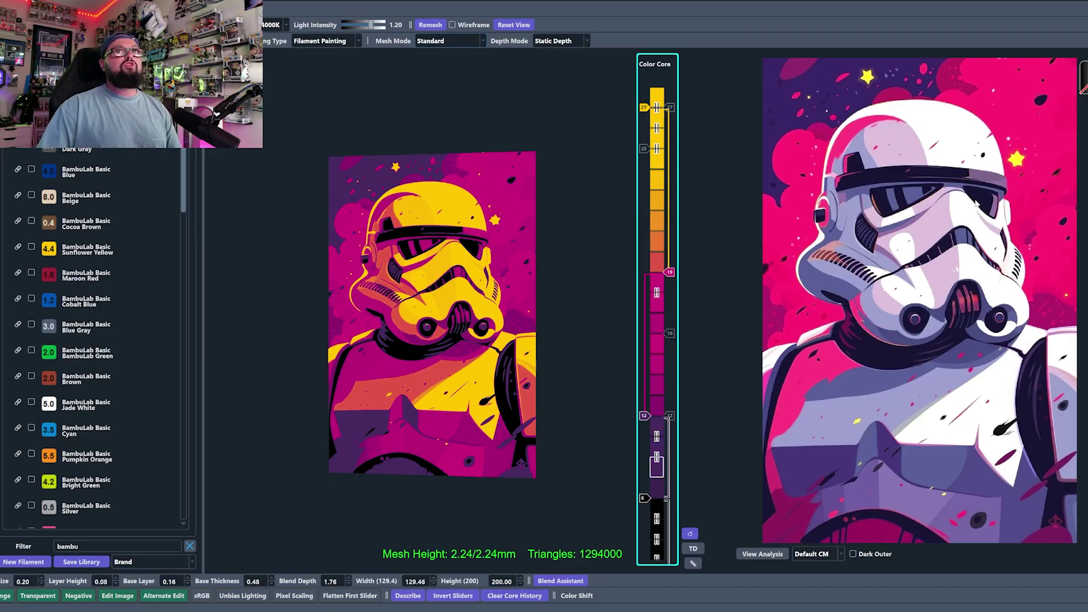
click(891, 408)
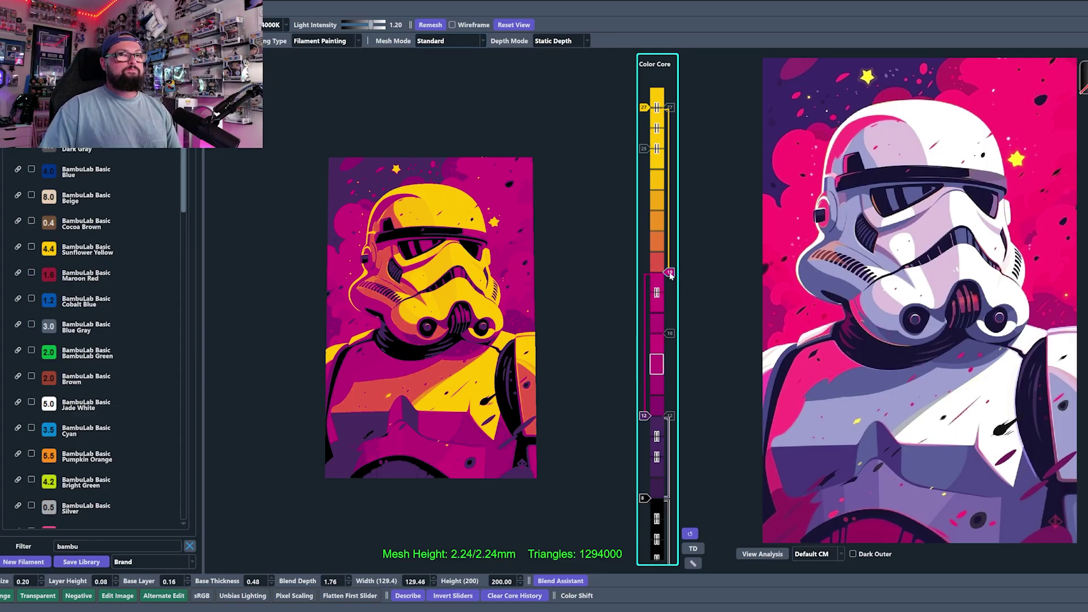
click(864, 132)
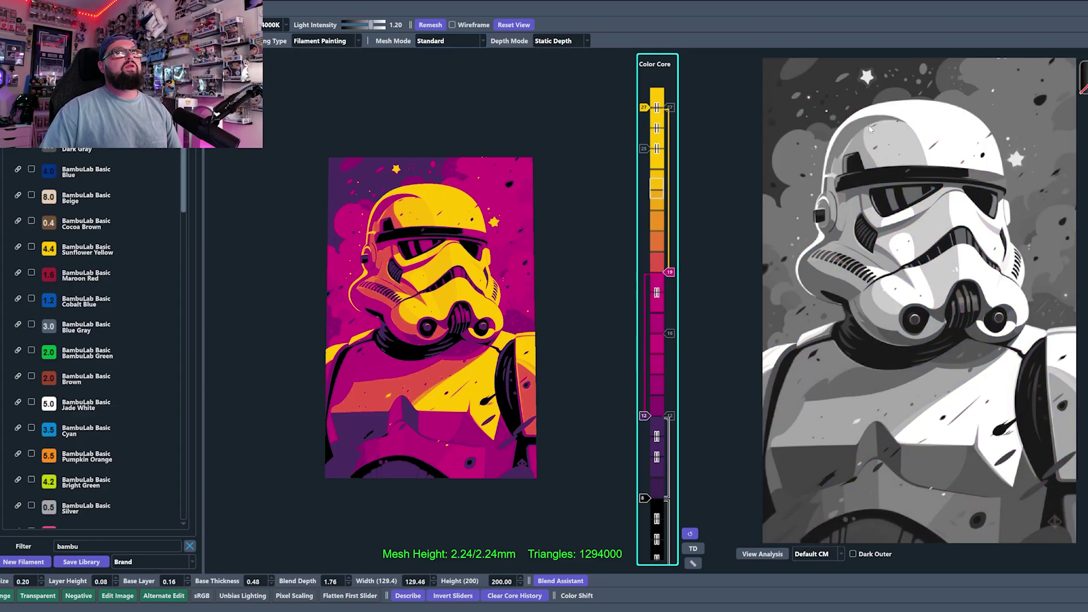
click(900, 152)
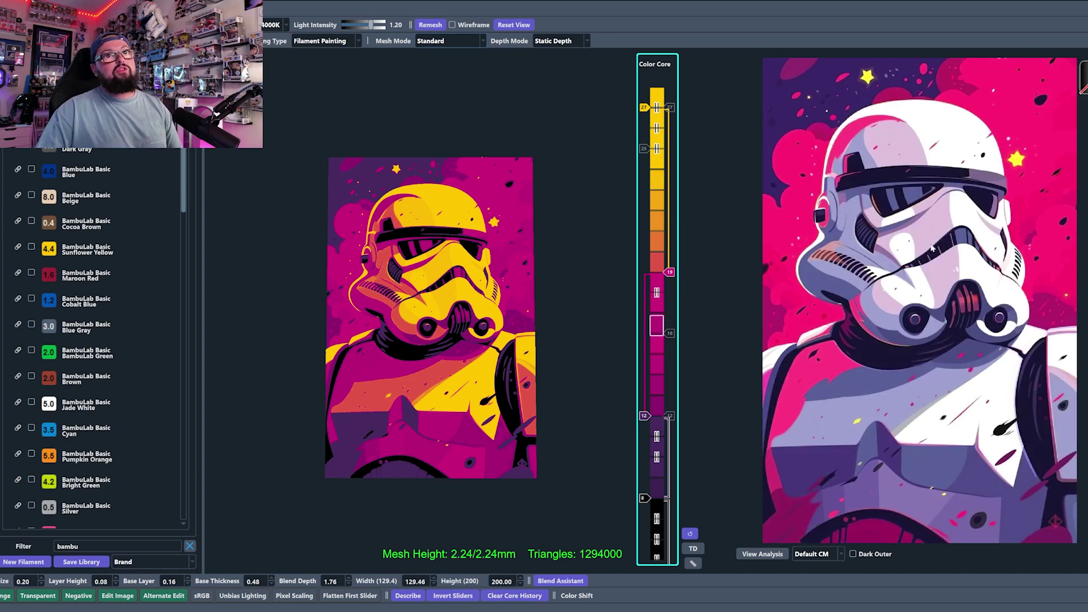
click(798, 192)
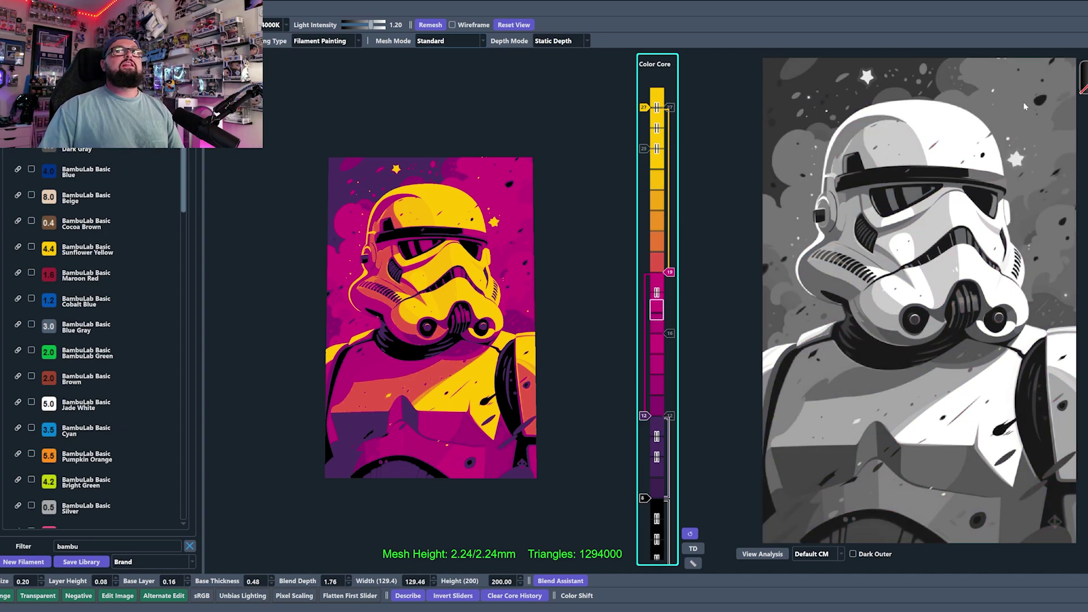
click(1042, 213)
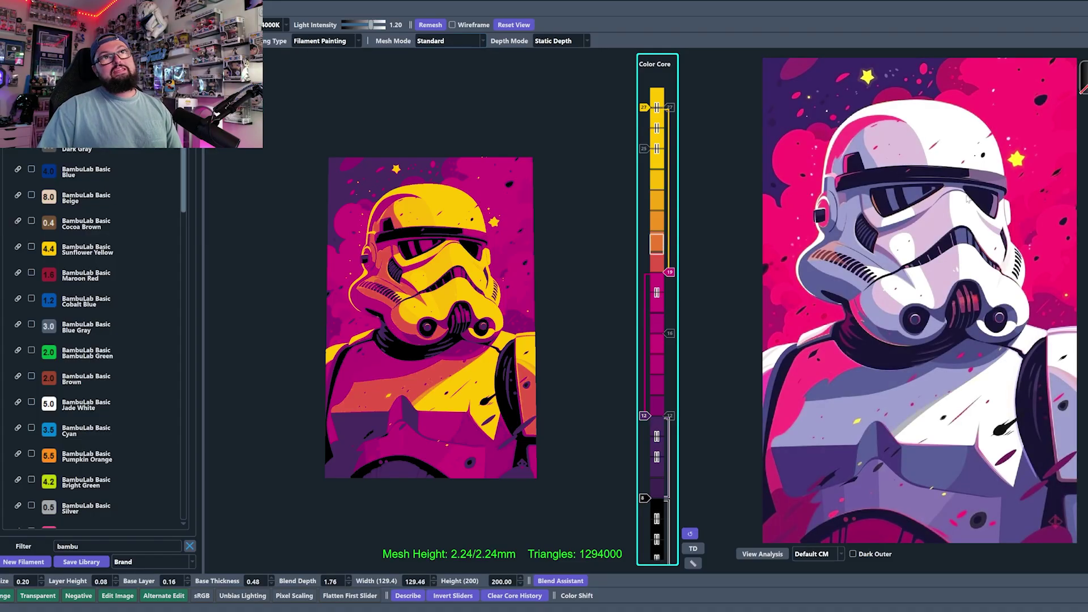